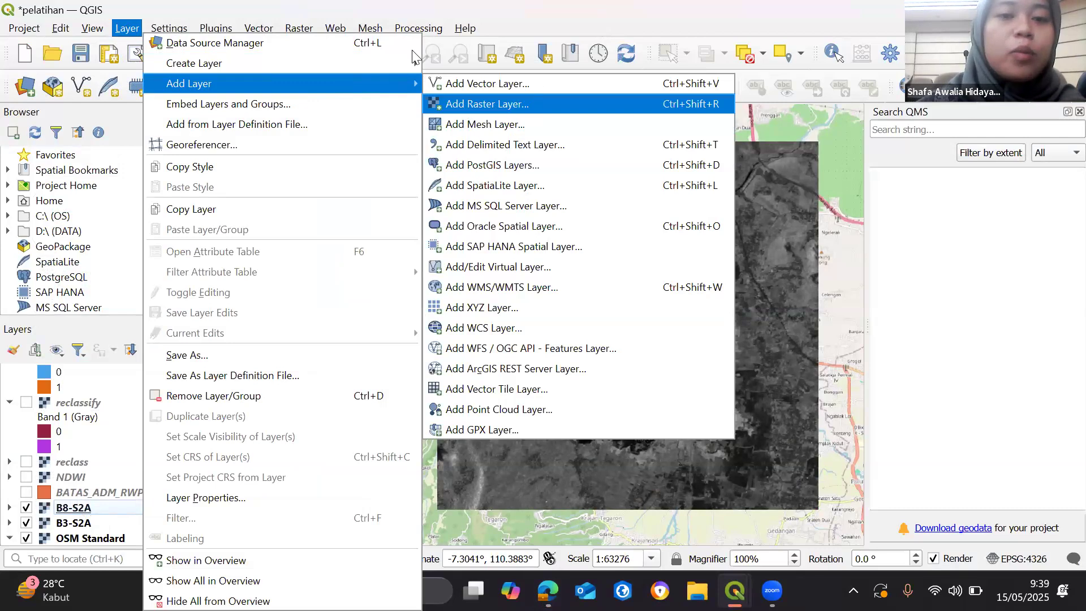
# - Compare the B3-S2A and B8-S2A rasters by hiding and reshowing the B8-S2A layer, and select B8-S2A
pyautogui.click(897, 68)
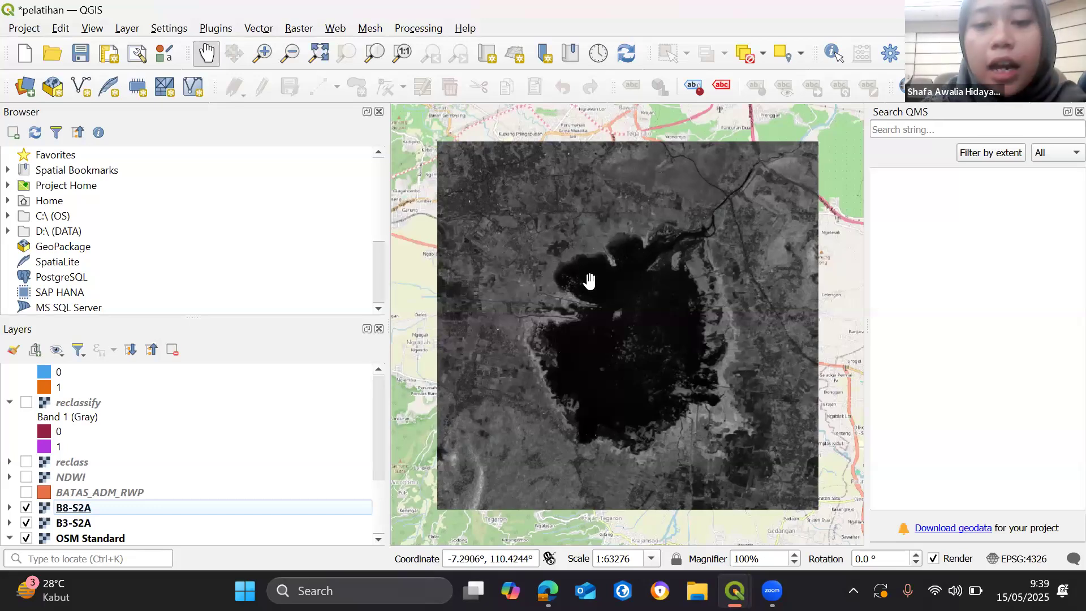
pyautogui.click(81, 526)
pyautogui.click(27, 509)
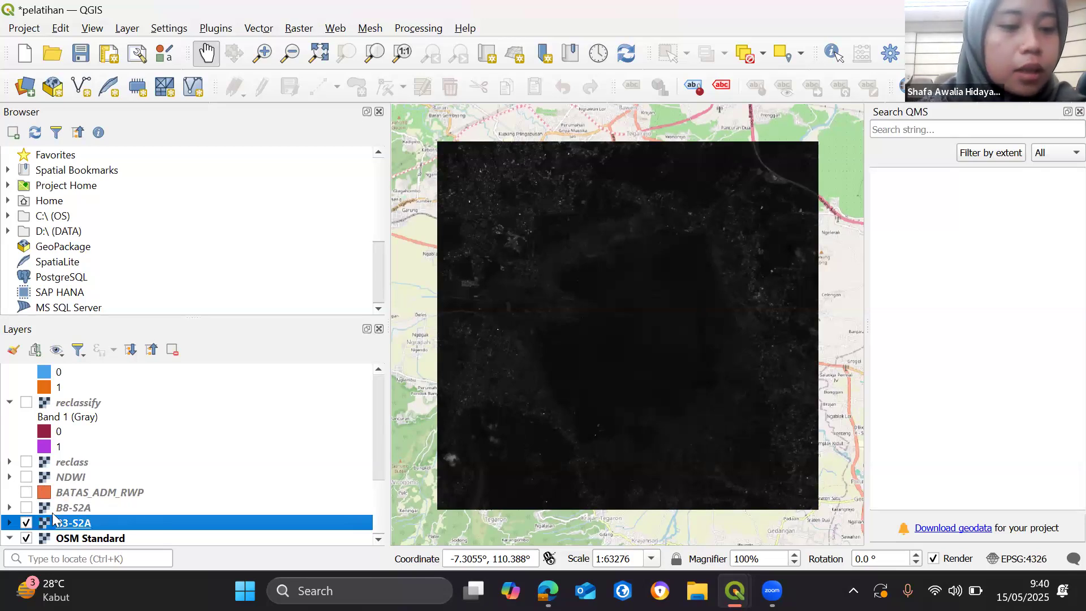
pyautogui.click(26, 508)
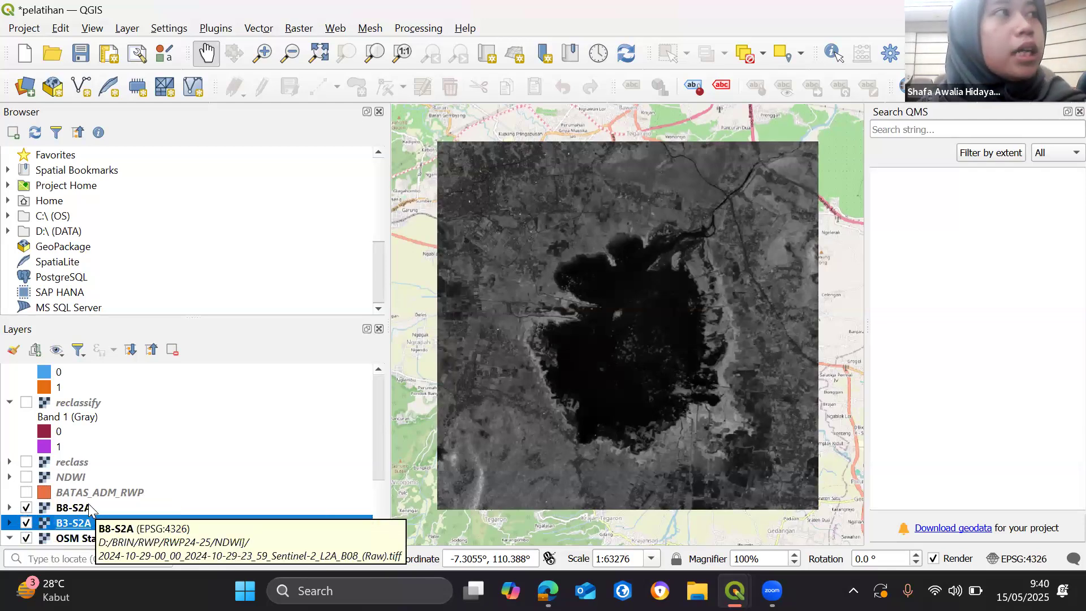
pyautogui.click(69, 510)
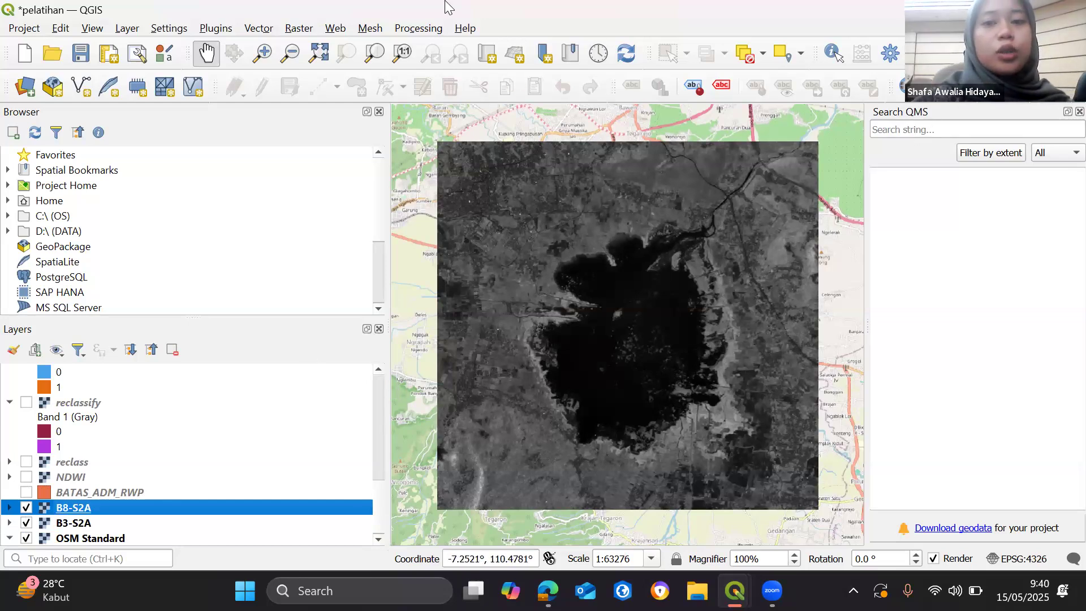
pyautogui.click(332, 27)
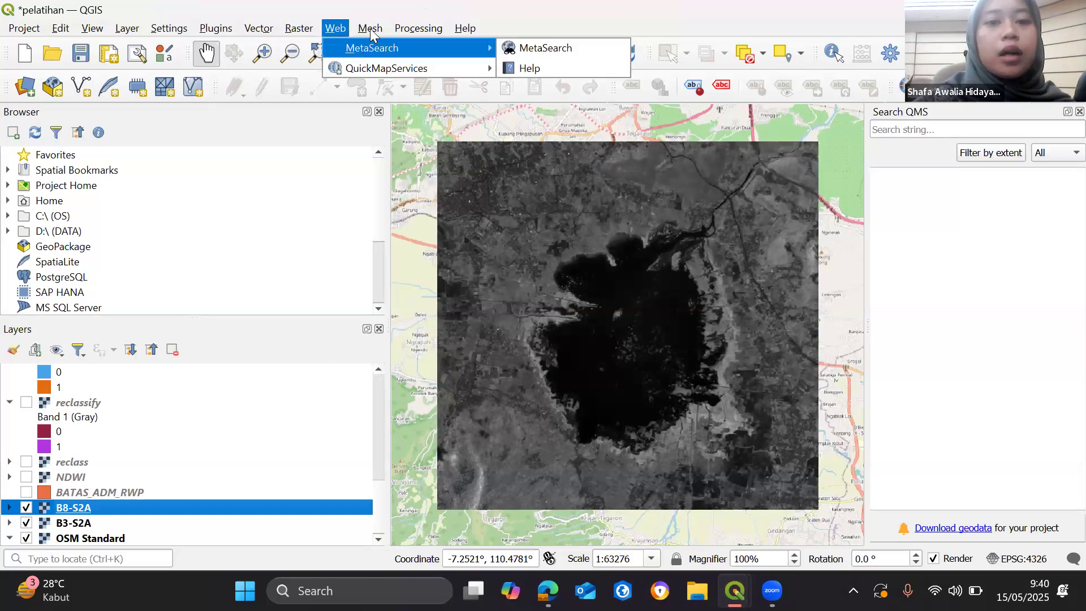
pyautogui.click(425, 31)
pyautogui.click(425, 31)
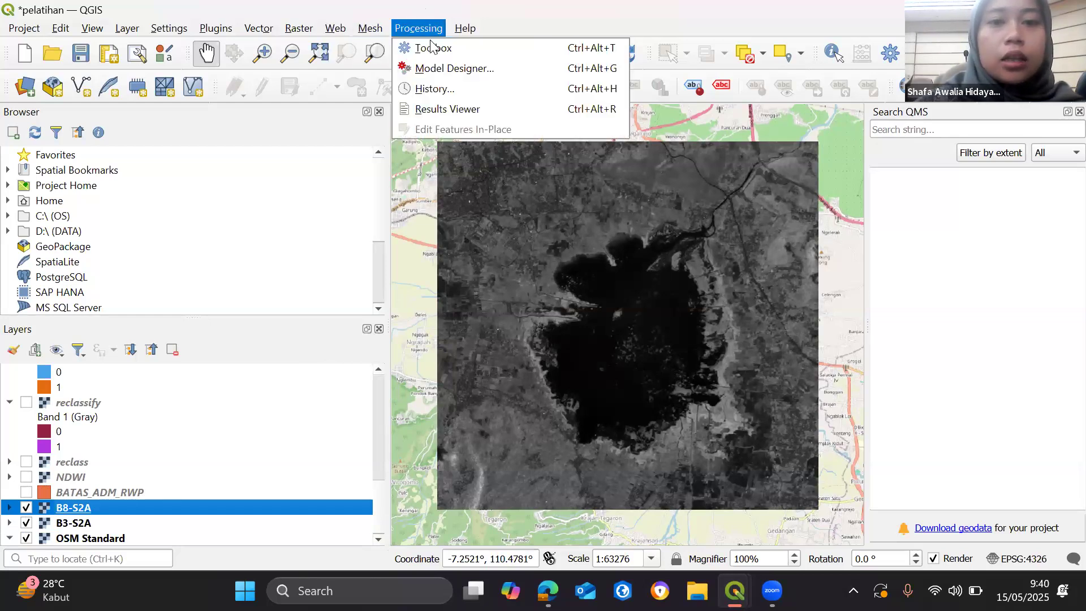
pyautogui.click(445, 48)
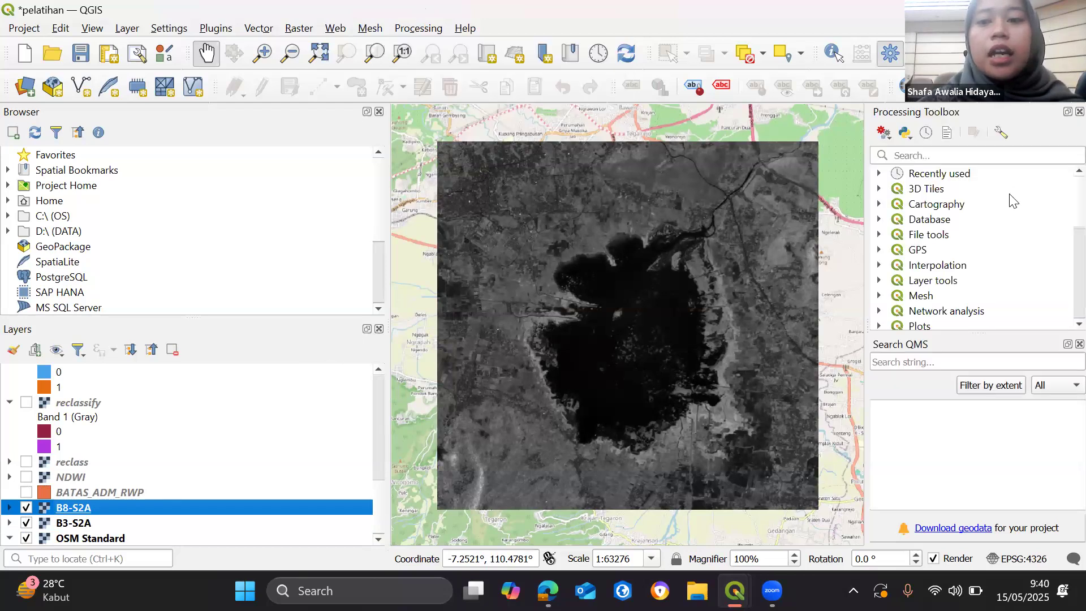
pyautogui.click(928, 152)
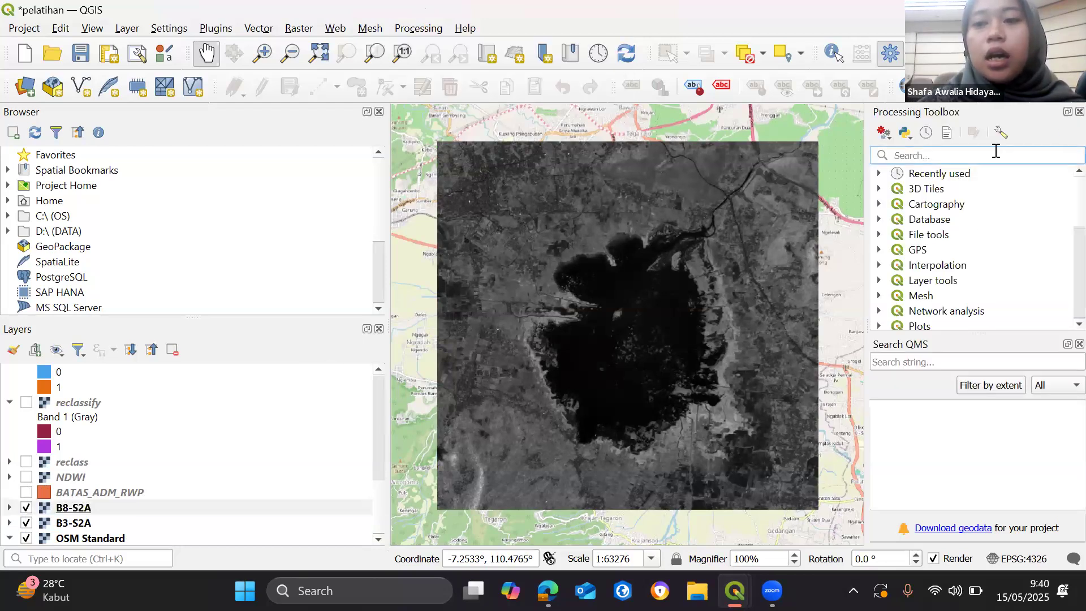
pyautogui.click(1080, 112)
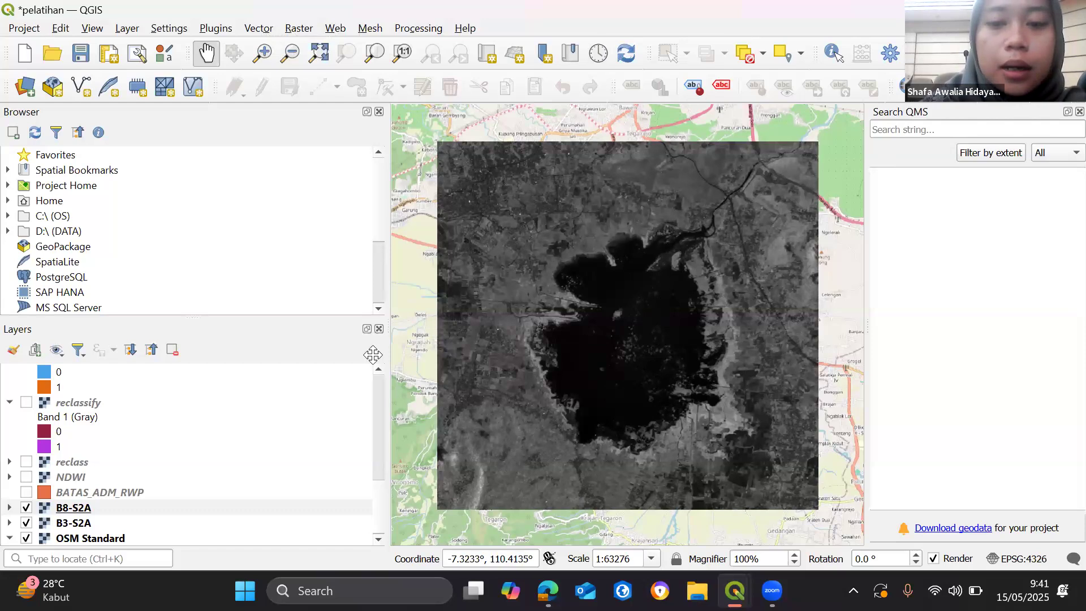
# - Switch to the Google Slides presentation to review the NDWI formula slide, and return to the pelatihan project in QGIS
pyautogui.hotkey('alt', 'Tab')
pyautogui.click(105, 492)
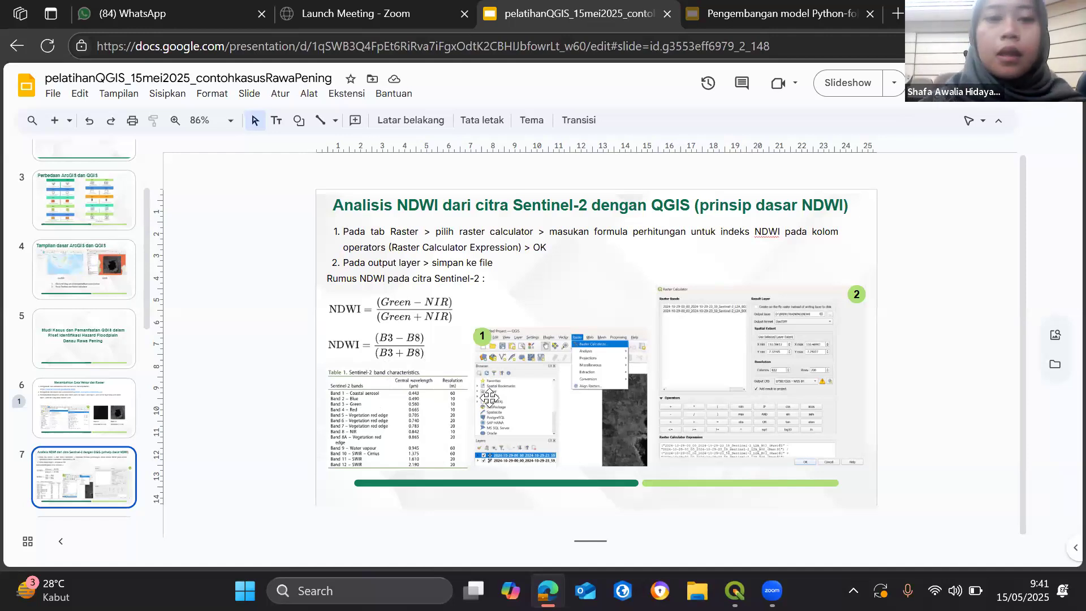
pyautogui.moveTo(734, 591)
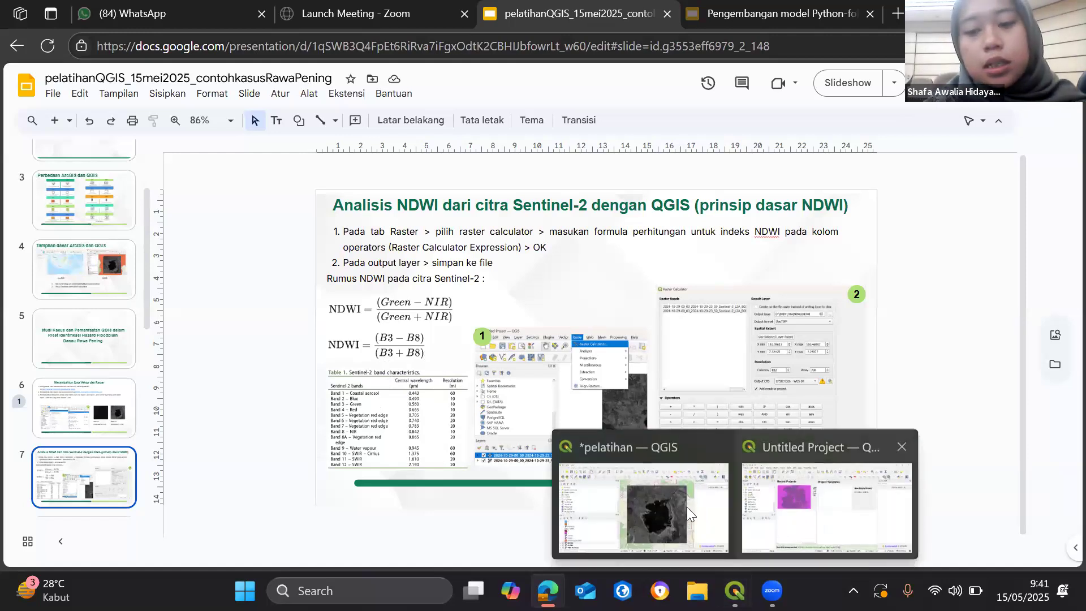
pyautogui.click(668, 502)
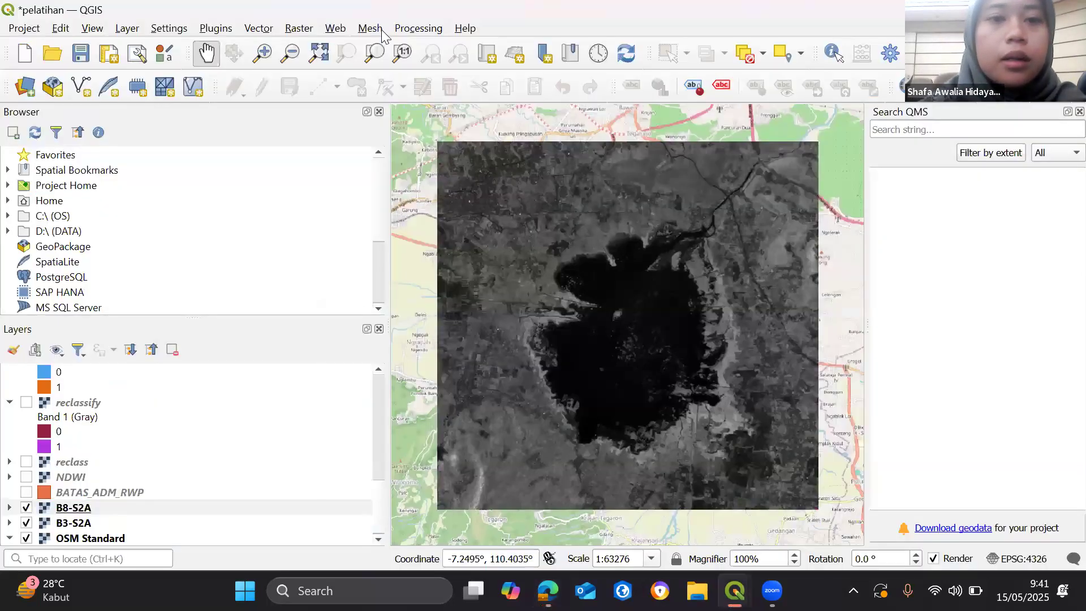
pyautogui.click(299, 28)
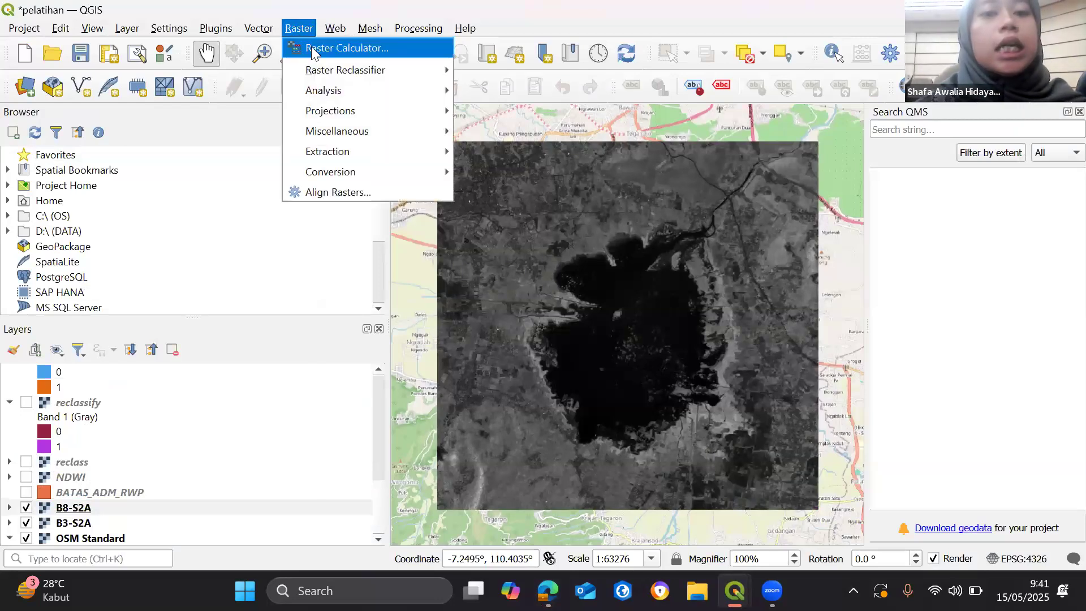
pyautogui.click(313, 49)
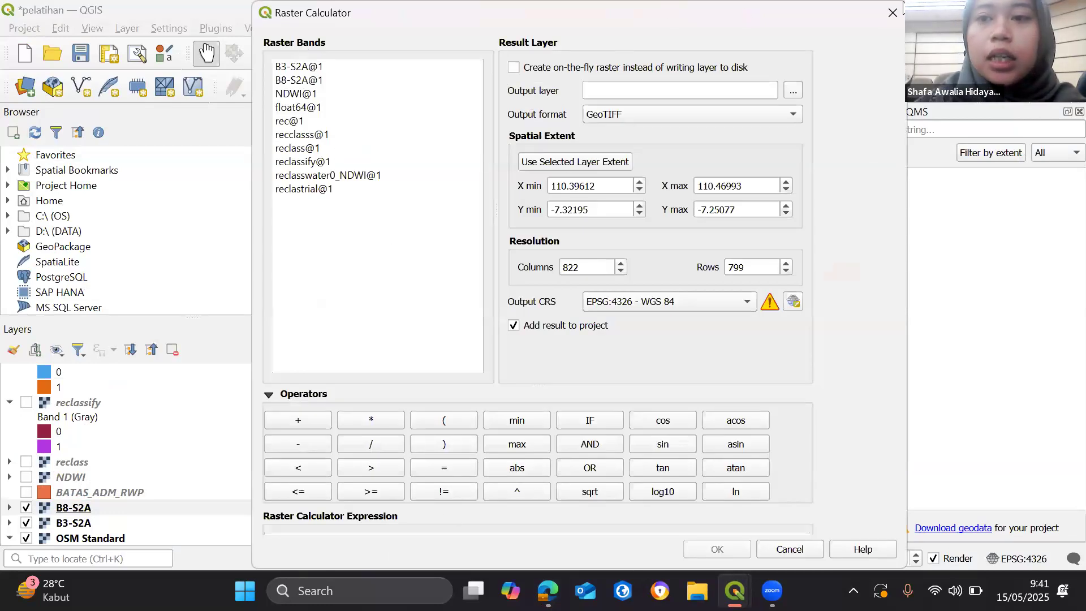
pyautogui.moveTo(905, 1); pyautogui.dragTo(707, 97)
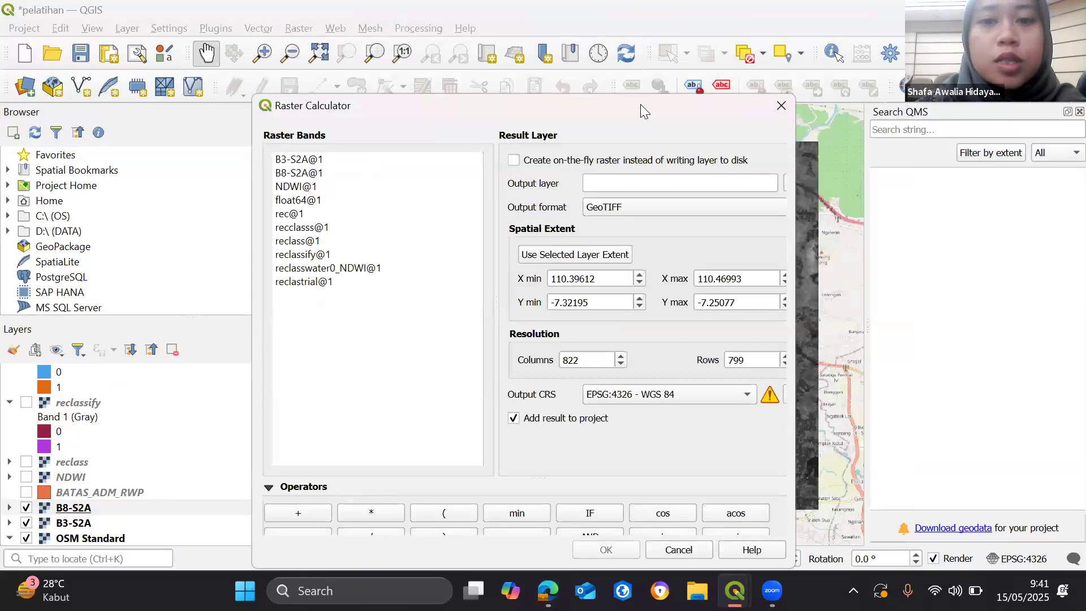
pyautogui.moveTo(640, 104); pyautogui.dragTo(643, 47)
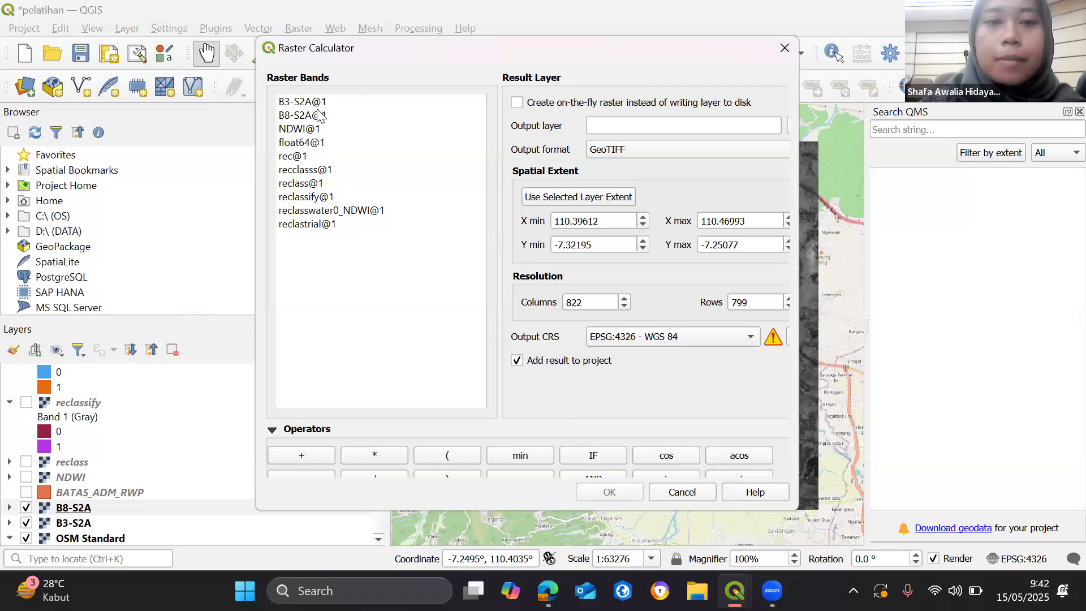
pyautogui.click(311, 102)
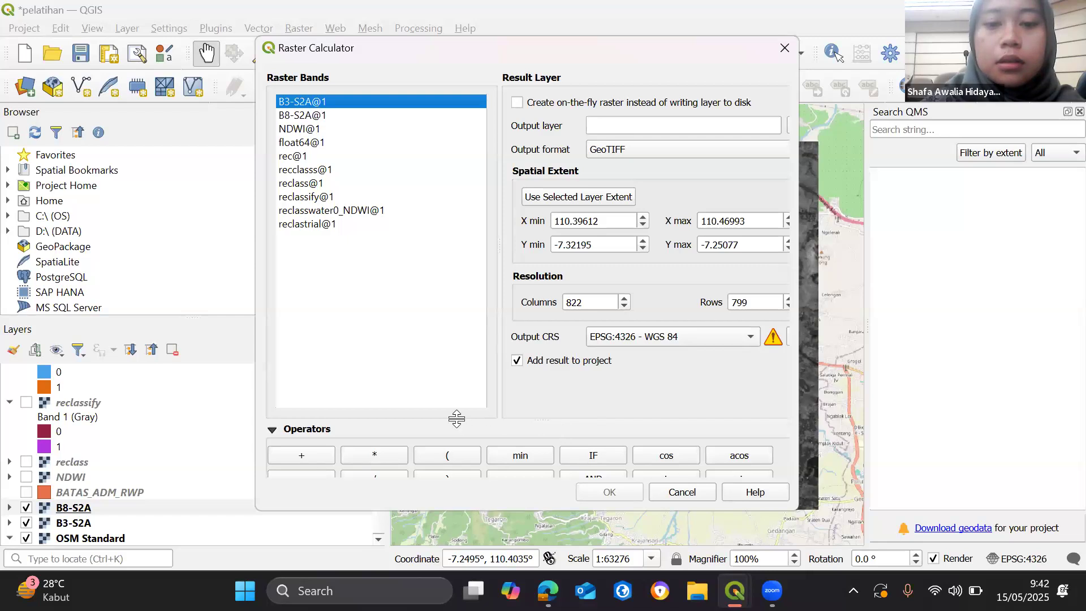
pyautogui.moveTo(457, 418); pyautogui.dragTo(457, 263)
pyautogui.click(318, 436)
pyautogui.click(355, 115)
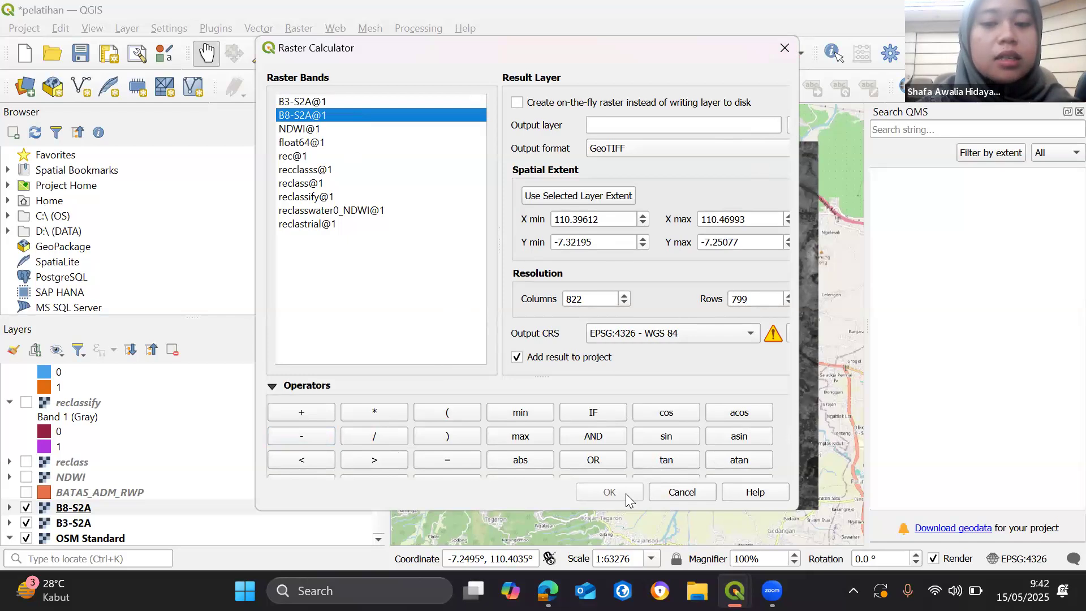
pyautogui.click(785, 48)
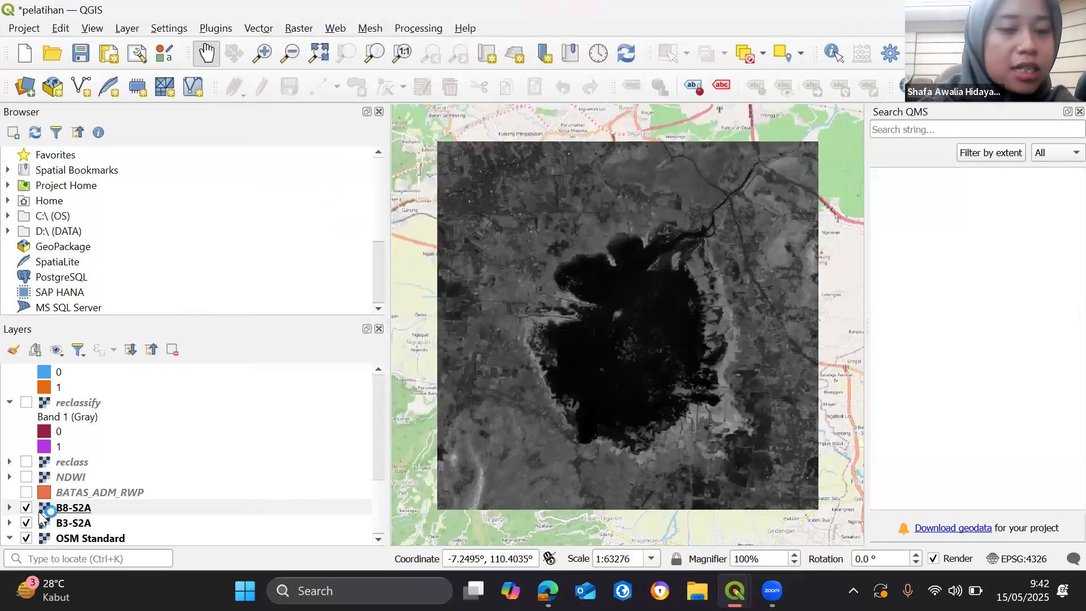
# - Show the NDWI layer on the map and hide the B8-S2A and B3-S2A layers
pyautogui.click(25, 478)
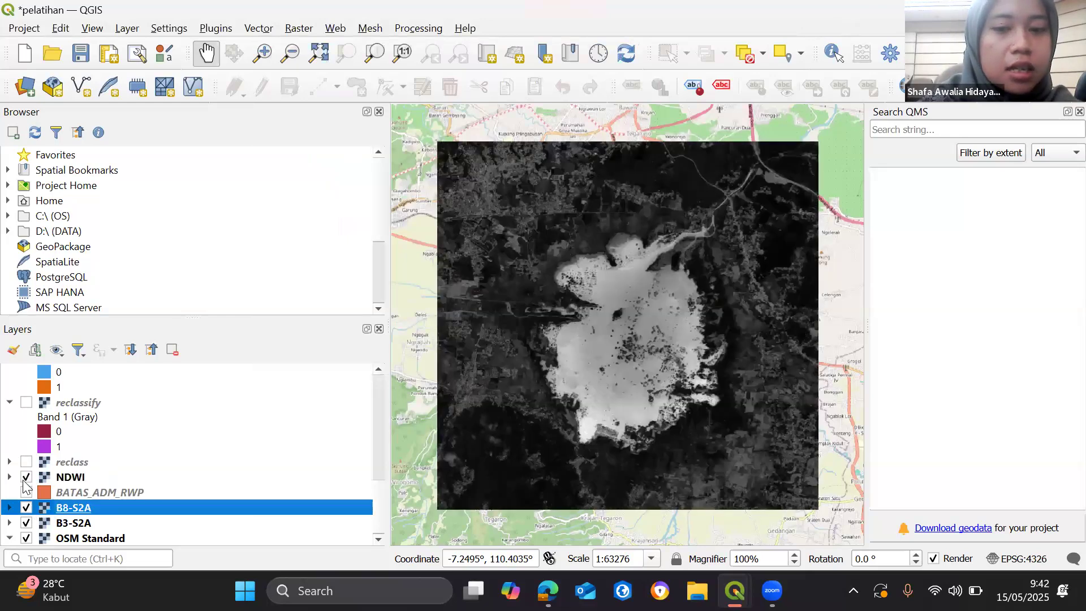
pyautogui.click(26, 508)
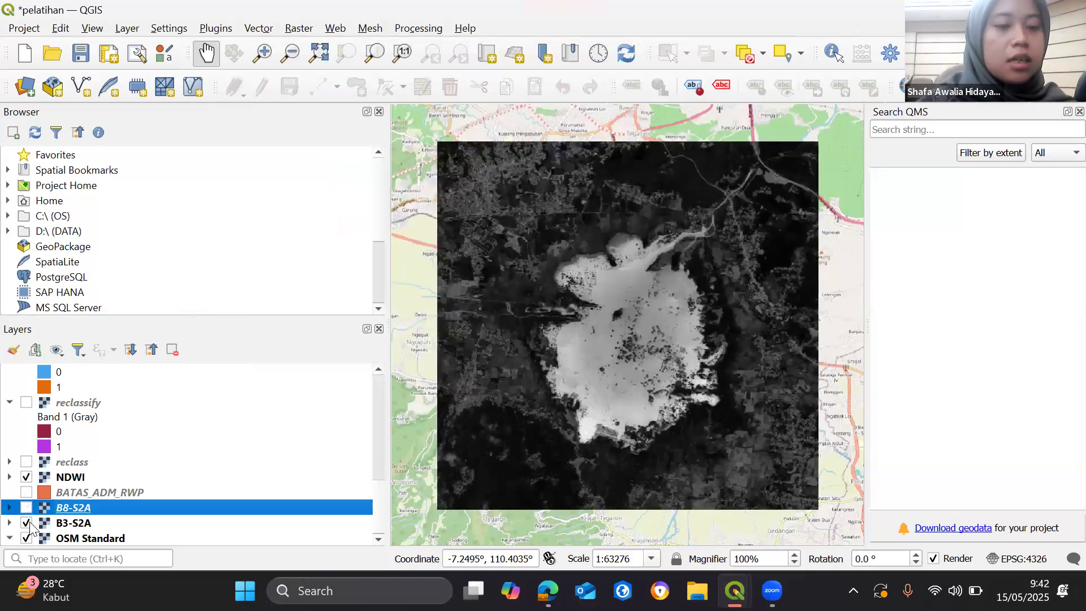
pyautogui.click(26, 523)
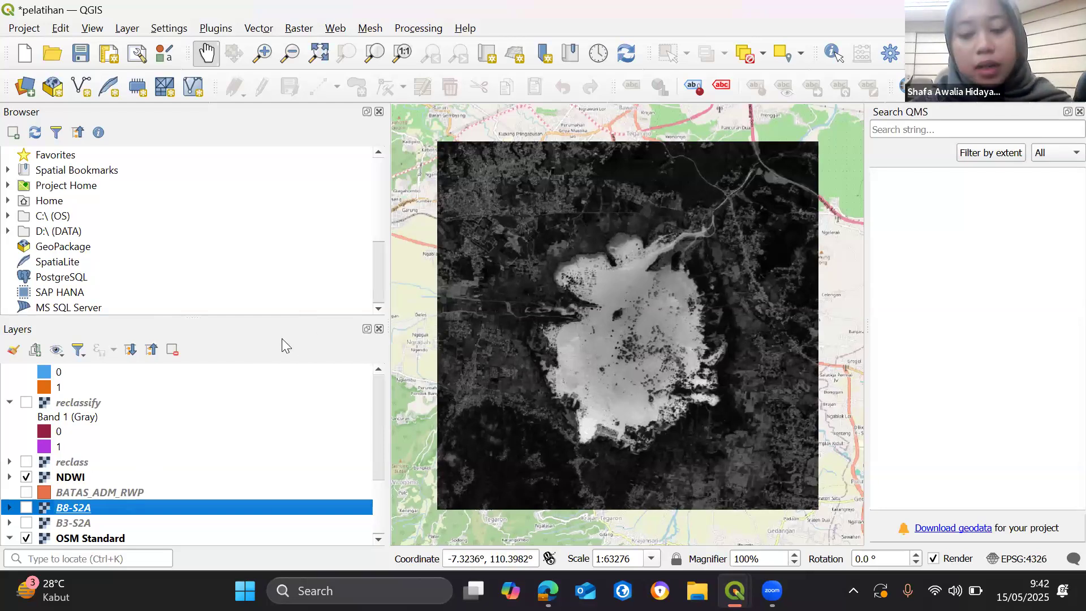
# - Switch to the Google Slides presentation to review the NDWI band and Reclassify slides, and return to the pelatihan project in QGIS
pyautogui.hotkey('alt', 'Tab')
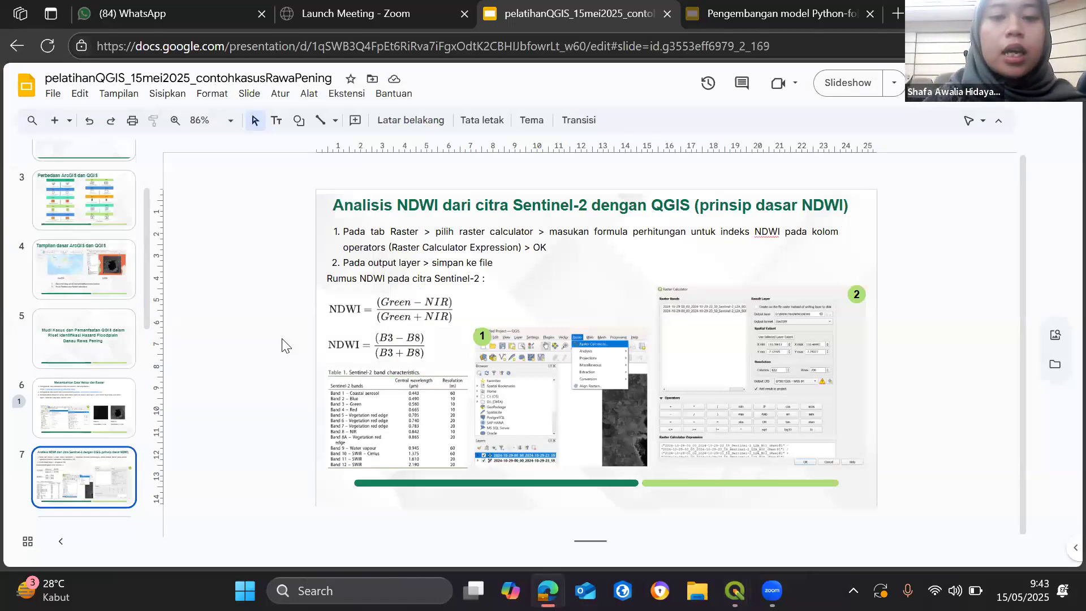
pyautogui.press('Down')
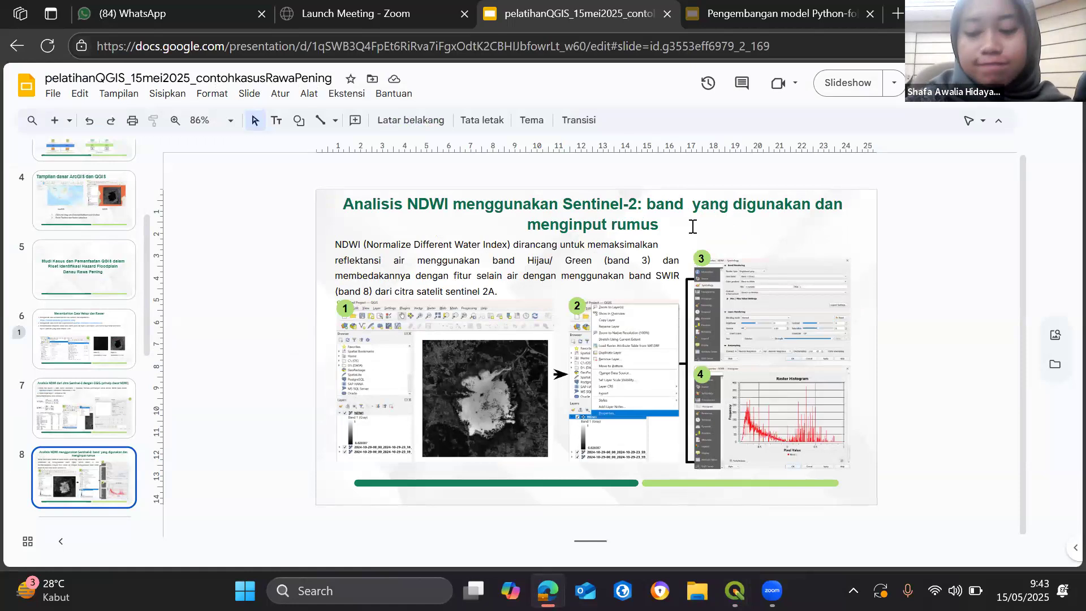
pyautogui.press('Down')
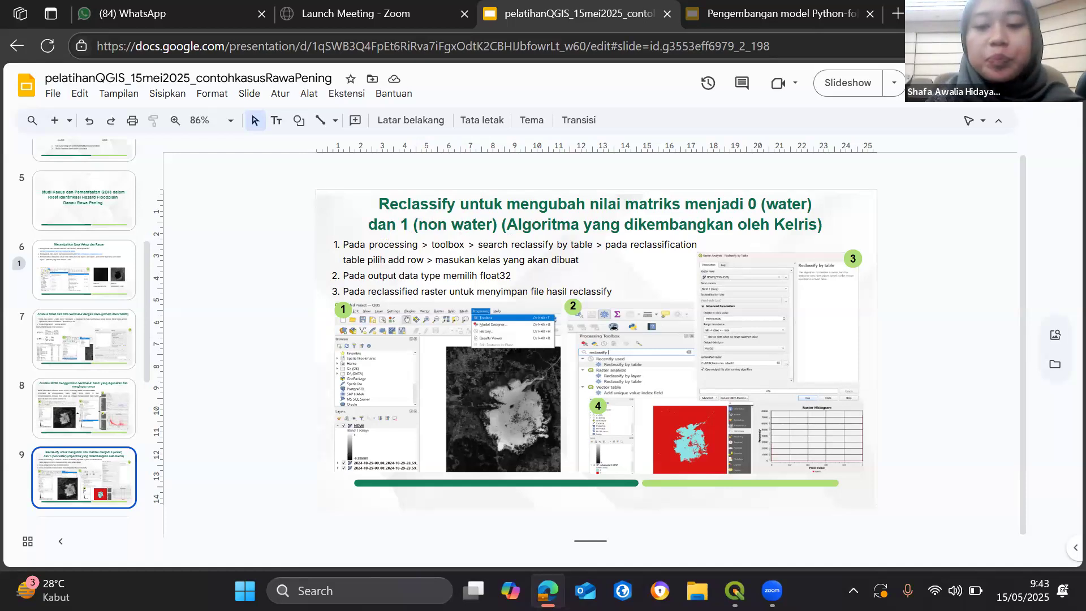
pyautogui.moveTo(734, 590)
pyautogui.click(676, 513)
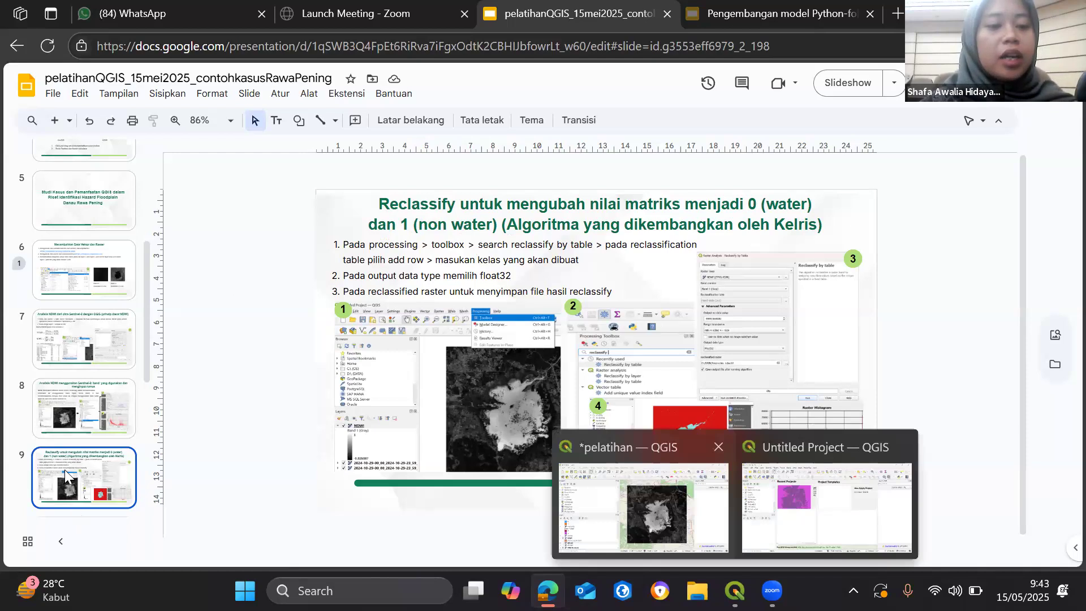
# - Expand the NDWI layer's legend to examine its value range, and hide the NDWI layer
pyautogui.click(9, 477)
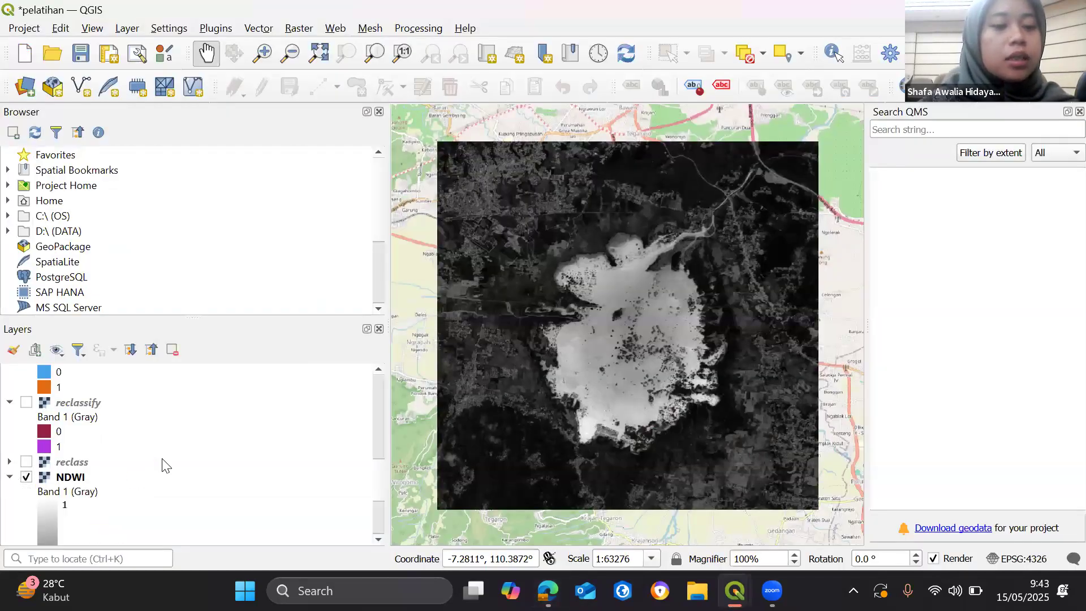
pyautogui.scroll(-3, 161, 461)
pyautogui.scroll(2, 156, 431)
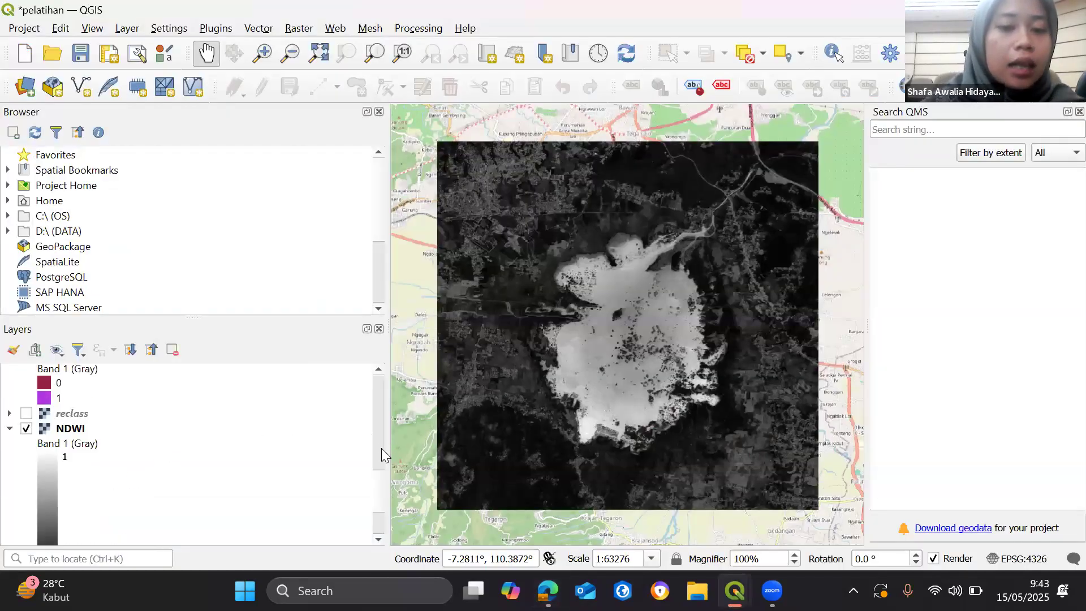
pyautogui.scroll(-3, 379, 452)
pyautogui.scroll(-3, 77, 456)
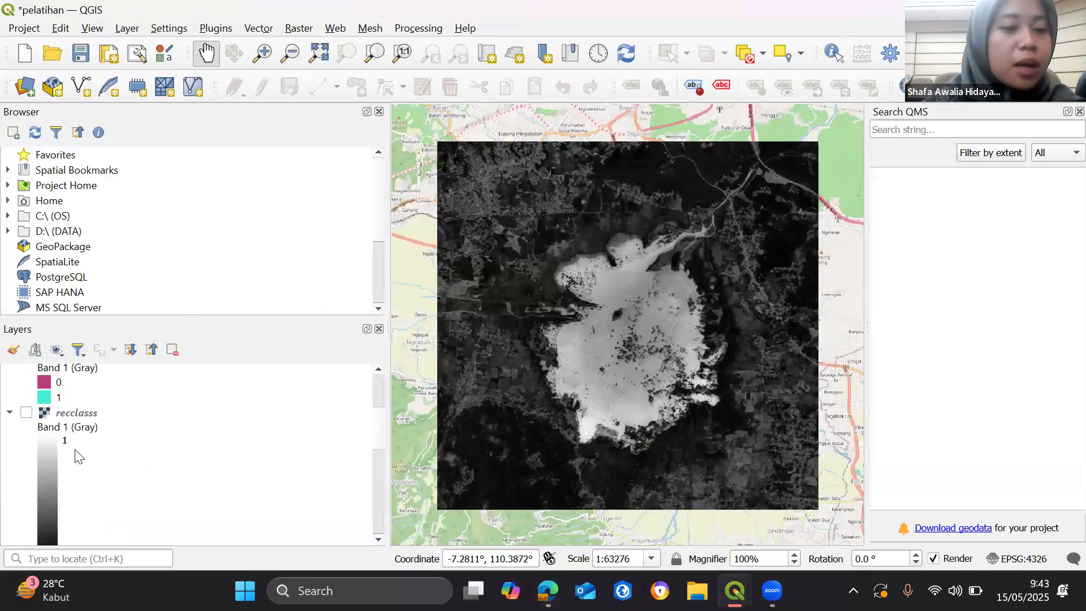
pyautogui.scroll(-2, 76, 493)
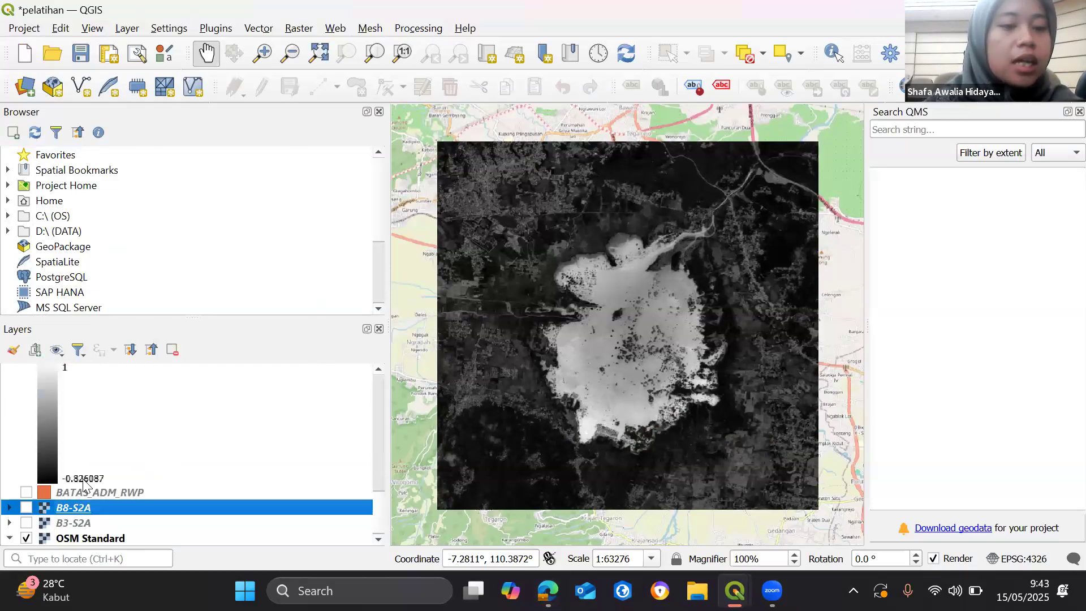
pyautogui.scroll(3, 79, 450)
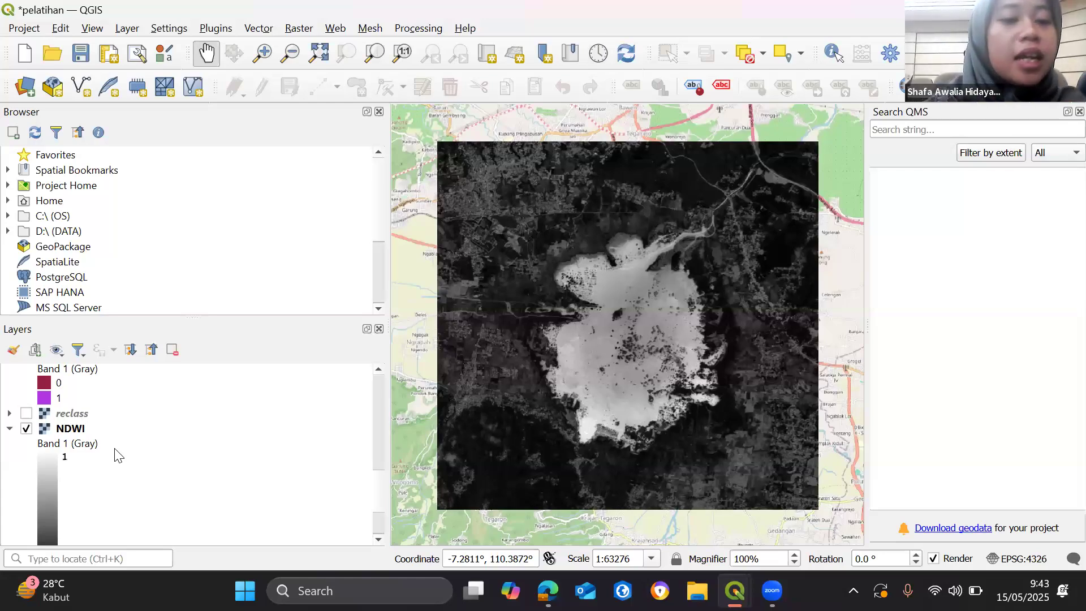
pyautogui.click(26, 428)
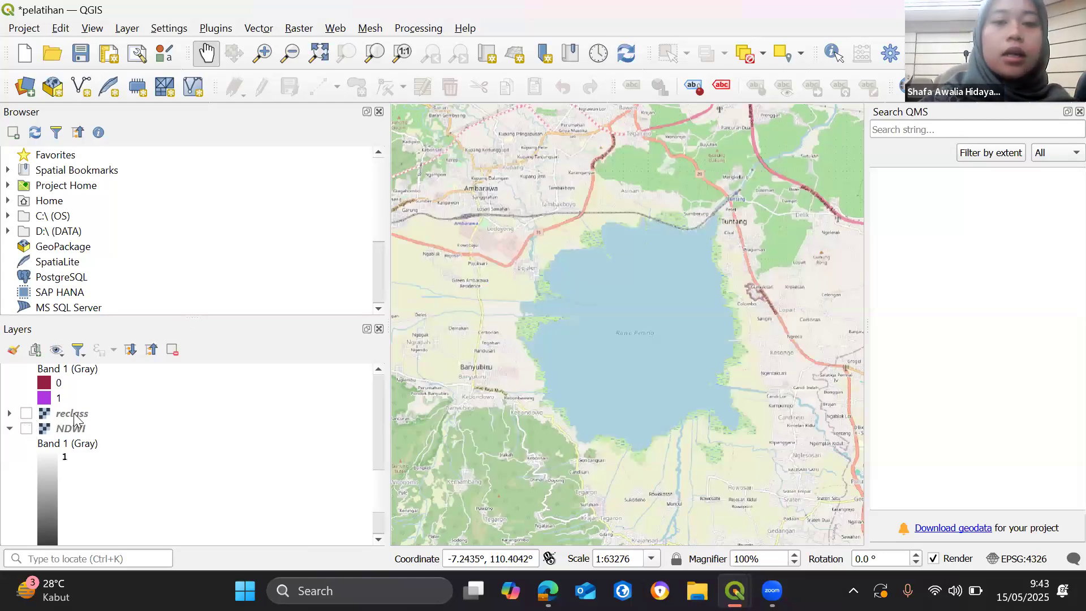
# - Show the Processing Toolbox, search it for "reclassi", and open the Reclassify by table tool
pyautogui.click(339, 30)
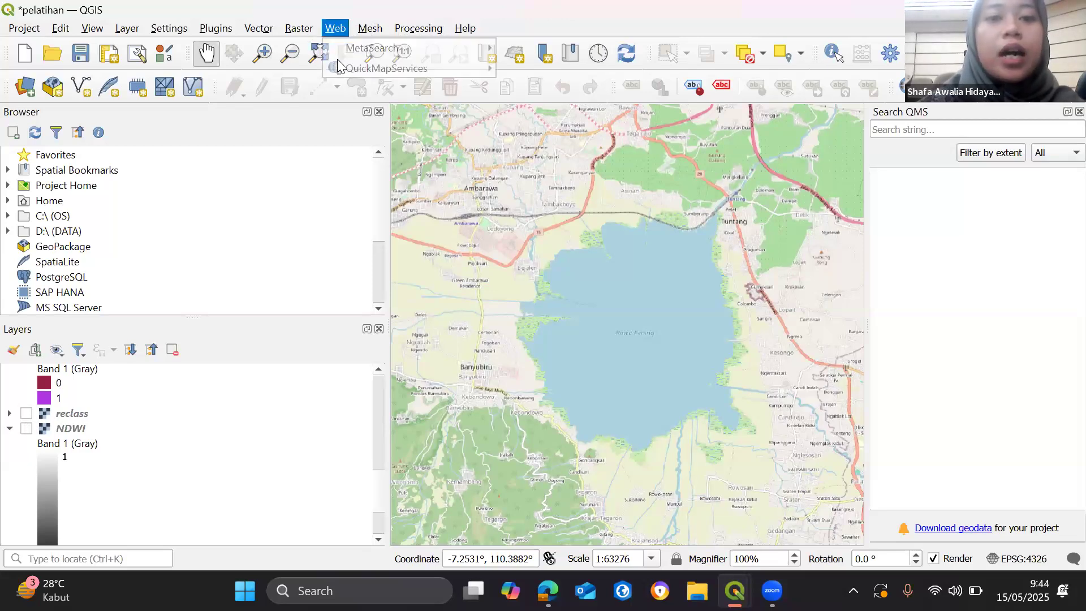
pyautogui.moveTo(371, 30)
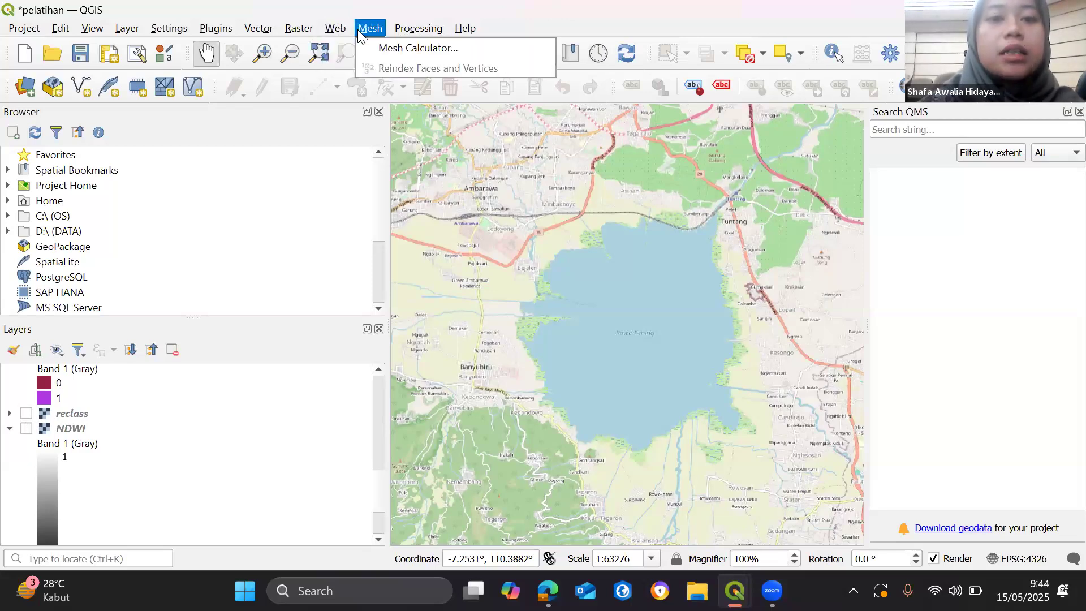
pyautogui.click(399, 29)
pyautogui.click(419, 28)
pyautogui.click(433, 48)
pyautogui.click(983, 156)
pyautogui.write('r')
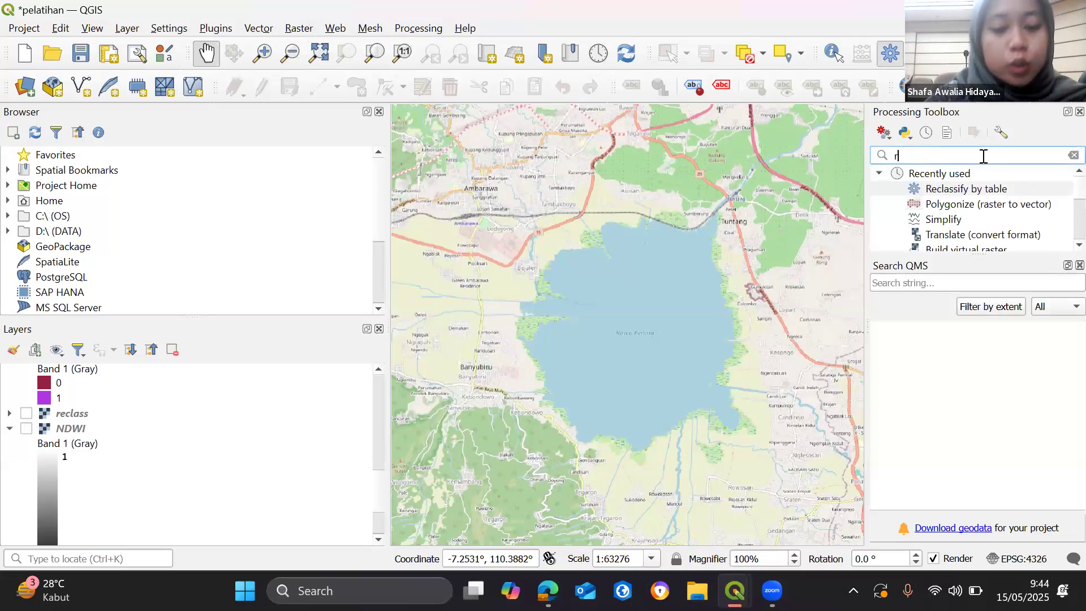
pyautogui.write('eclassi')
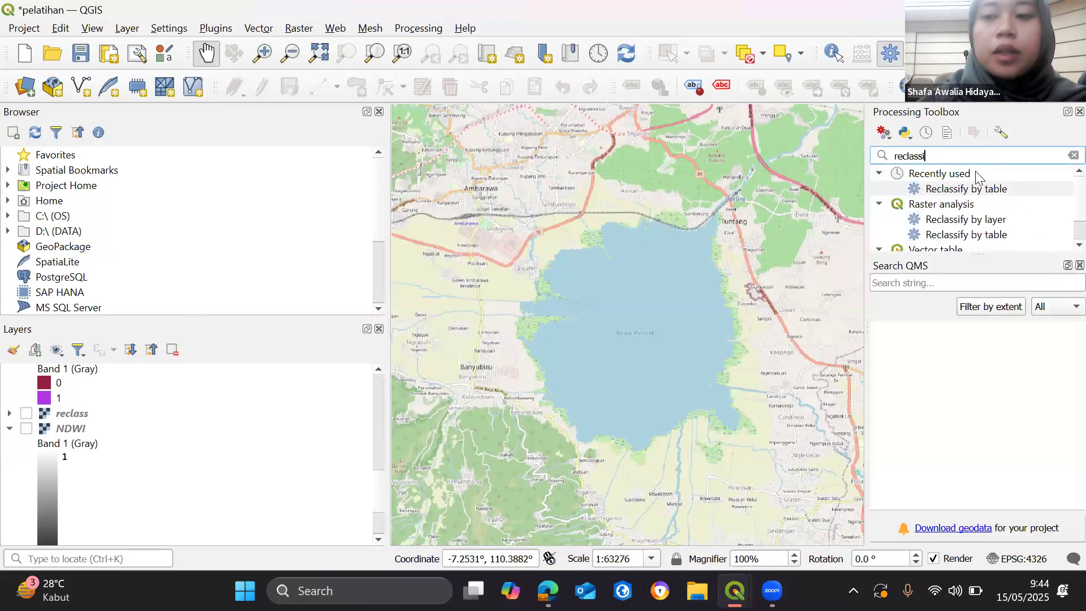
pyautogui.doubleClick(975, 191)
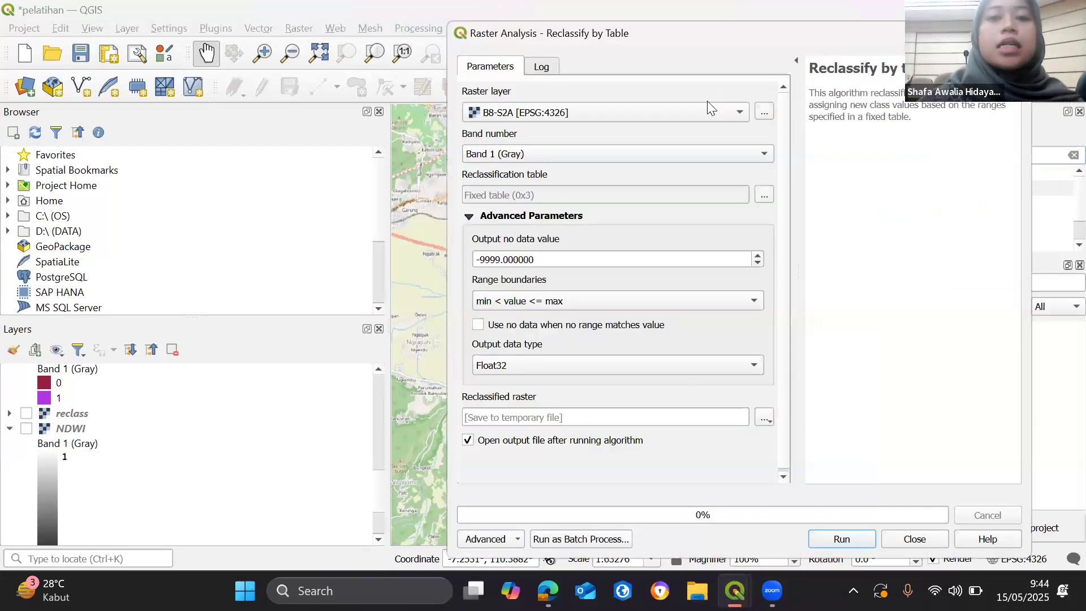
# - Choose NDWI as the raster layer to reclassify and add two empty rows to the reclassification table
pyautogui.click(738, 115)
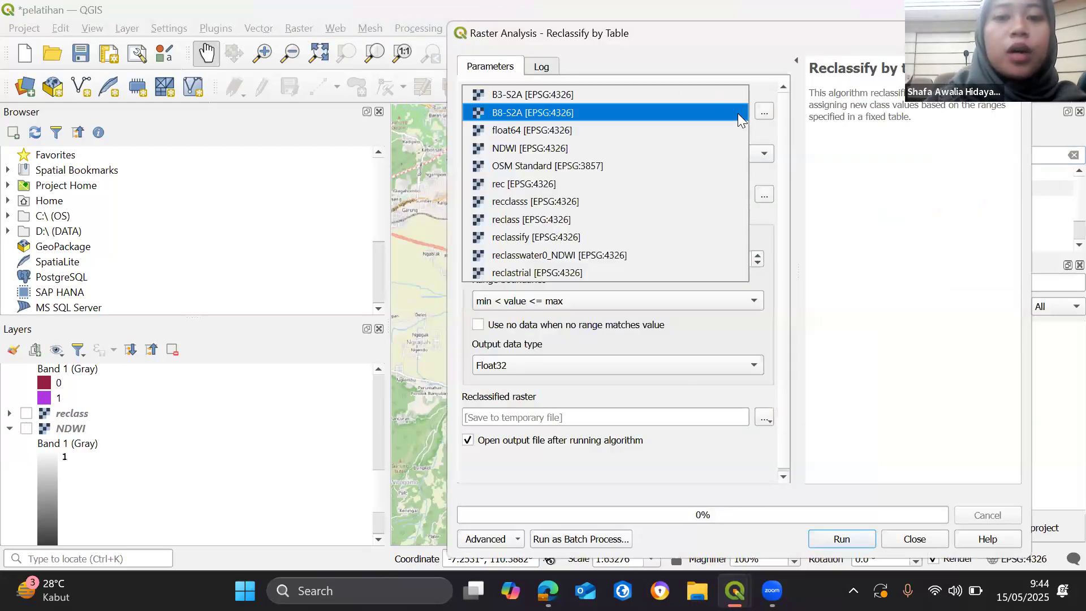
pyautogui.click(618, 147)
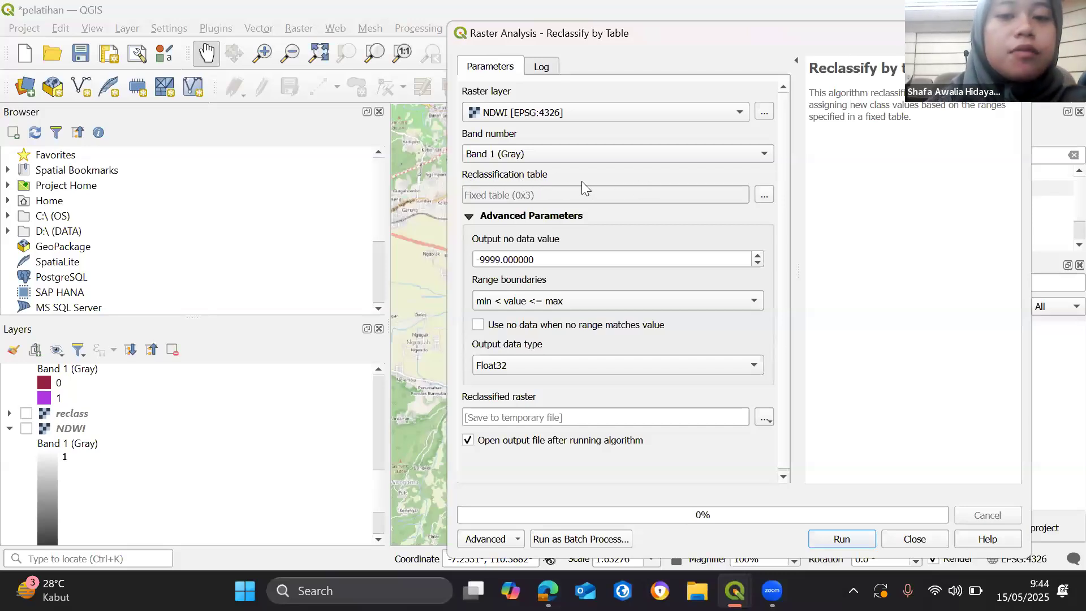
pyautogui.click(768, 195)
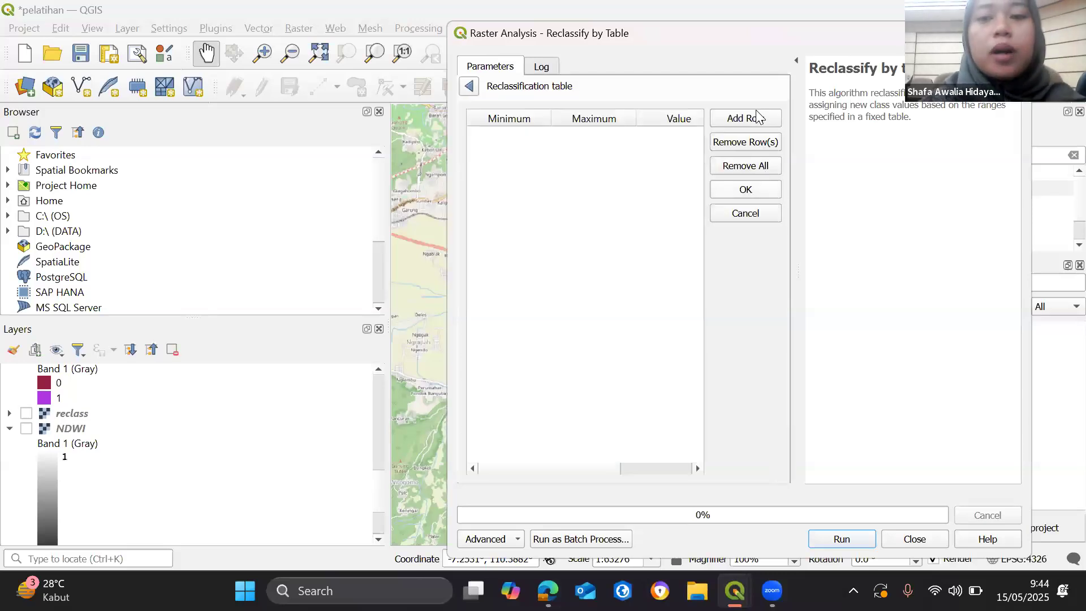
pyautogui.click(758, 118)
pyautogui.click(758, 118)
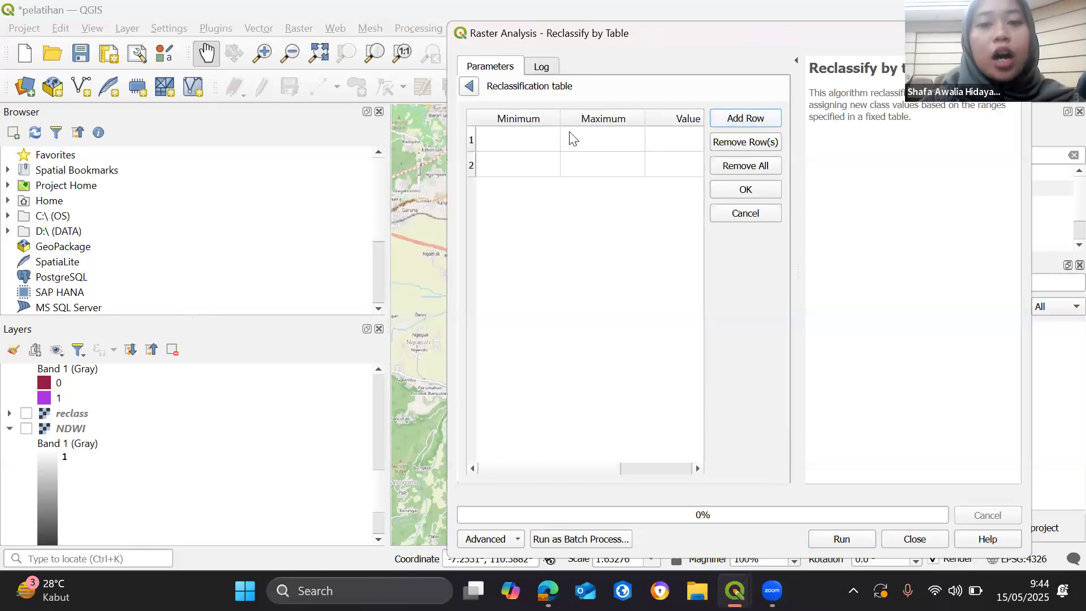
# - Fill the first reclassification row with minimum -1, maximum 0 and value 1
pyautogui.doubleClick(514, 141)
pyautogui.write('0')
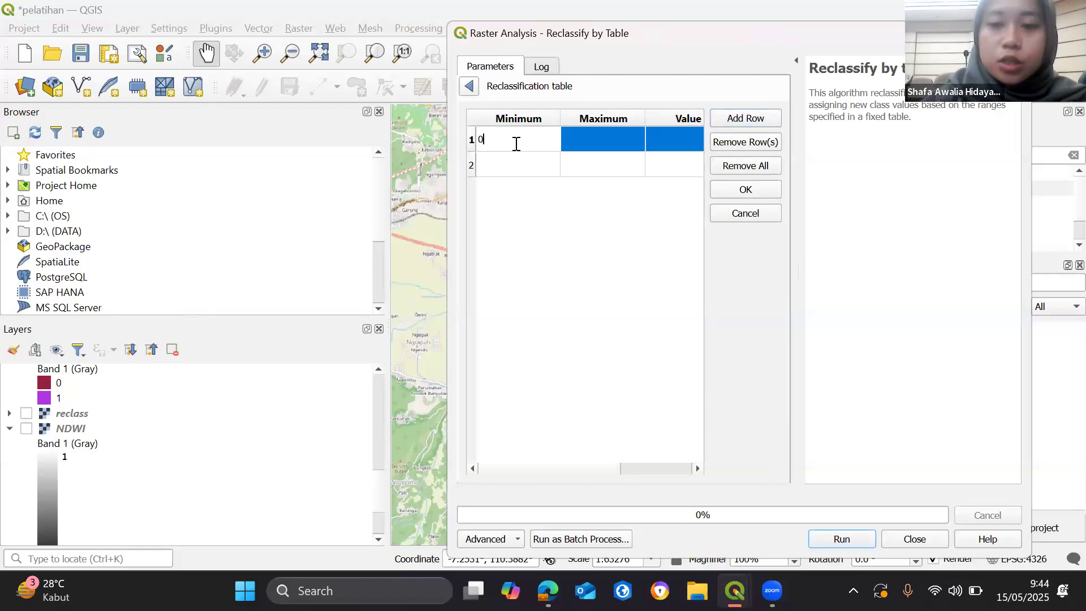
pyautogui.press('BackSpace')
pyautogui.write('-1')
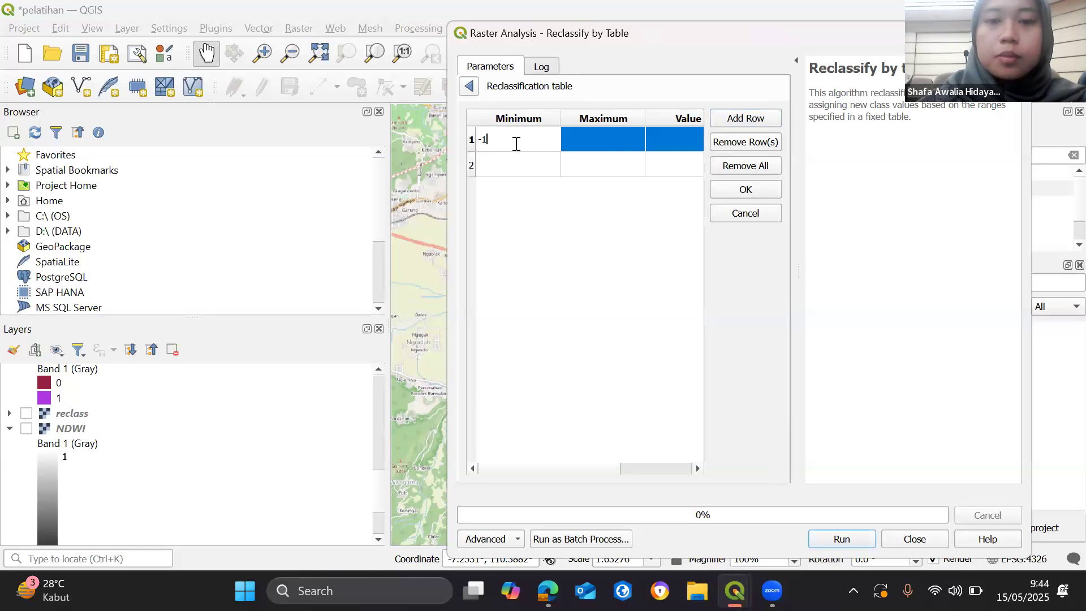
pyautogui.click(591, 131)
pyautogui.write('0')
pyautogui.click(678, 141)
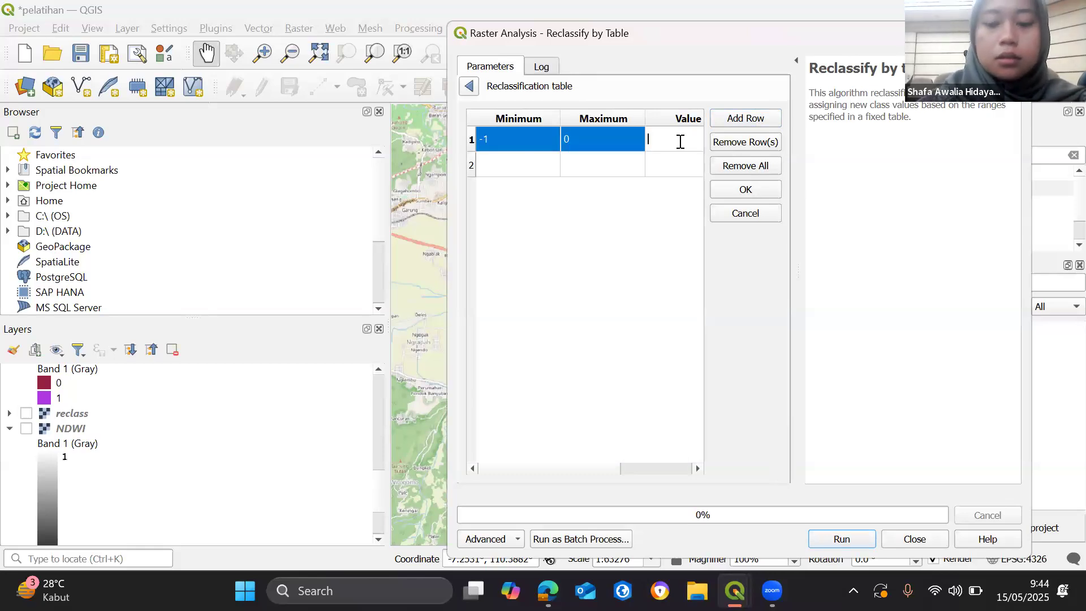
pyautogui.write('1')
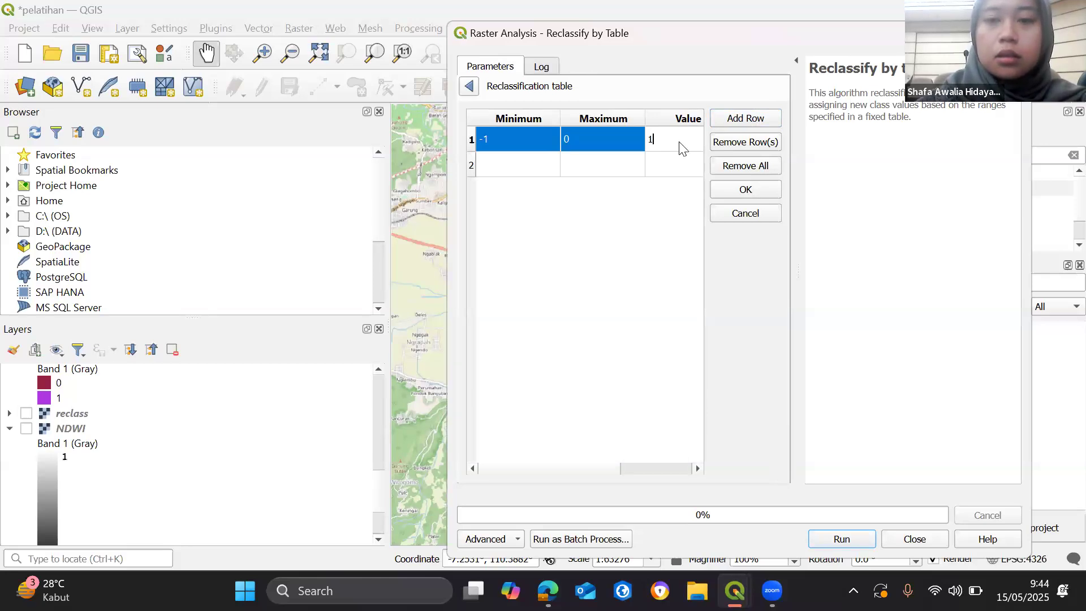
# - Fill the second reclassification row with minimum 0, maximum 1 and value 0, and accept the table
pyautogui.click(507, 164)
pyautogui.write('0')
pyautogui.click(600, 164)
pyautogui.write('1')
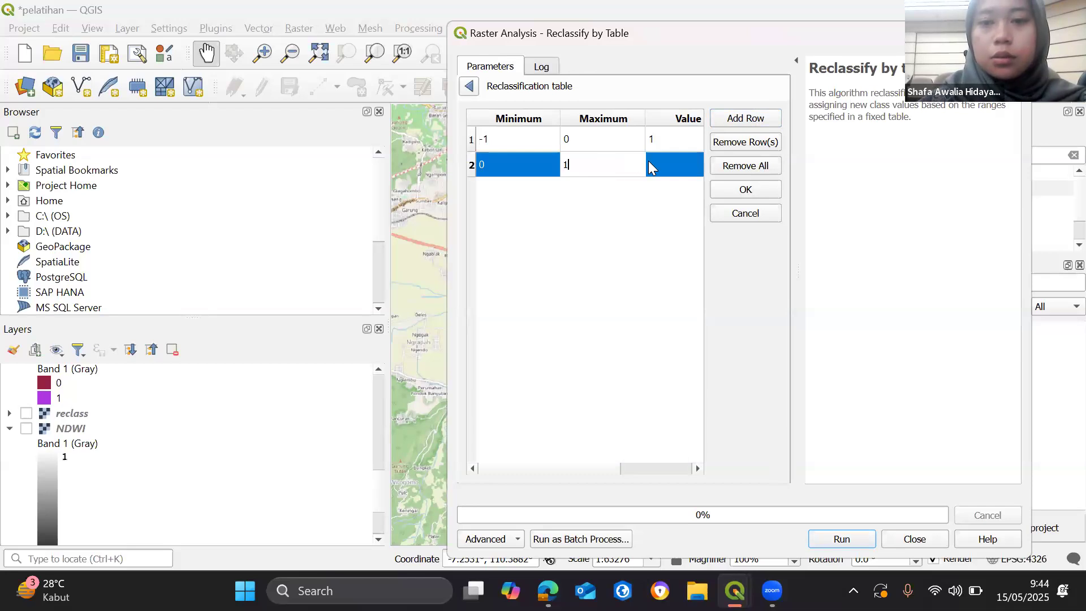
pyautogui.click(660, 163)
pyautogui.write('1')
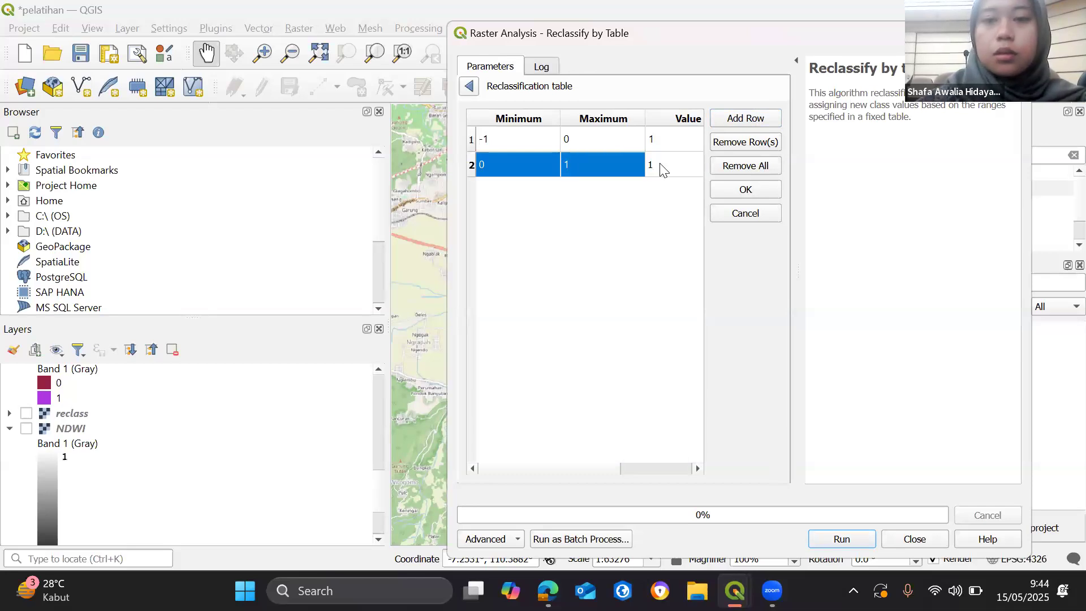
pyautogui.press('Return')
pyautogui.doubleClick(660, 163)
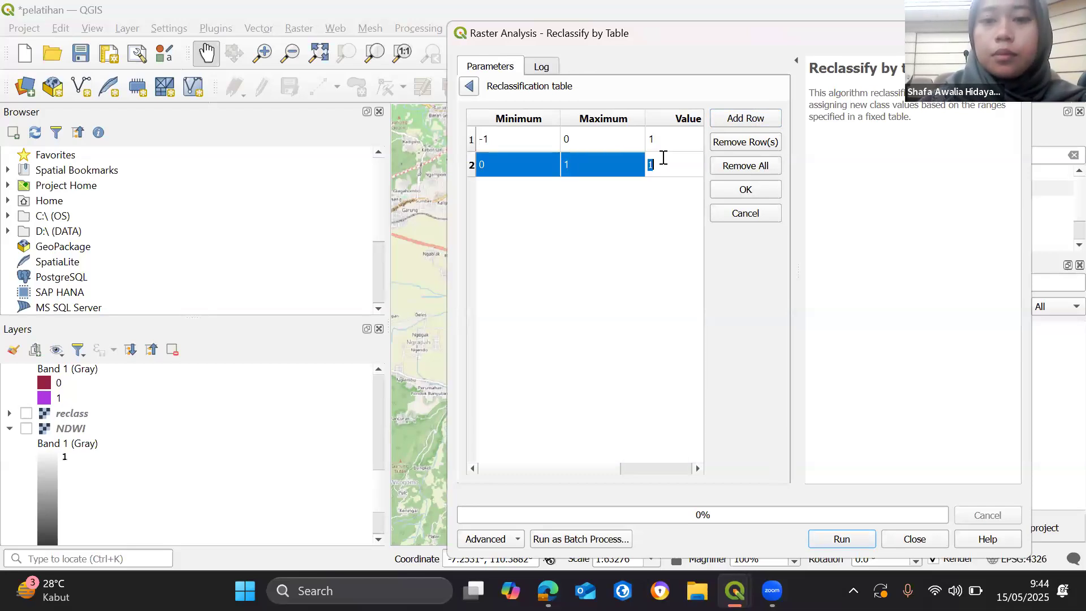
pyautogui.write('0')
pyautogui.press('Return')
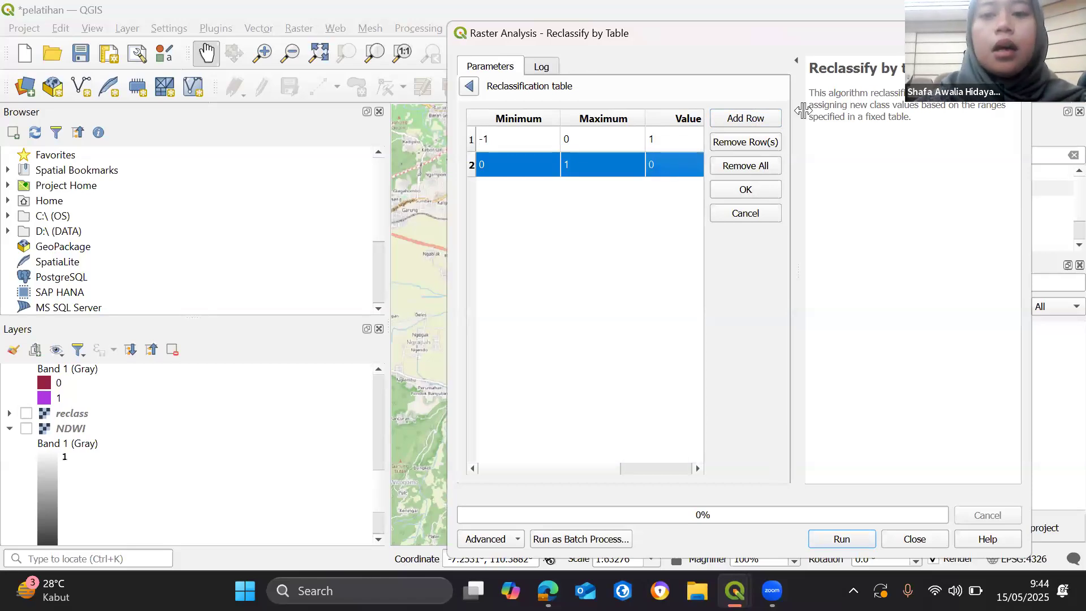
pyautogui.click(752, 190)
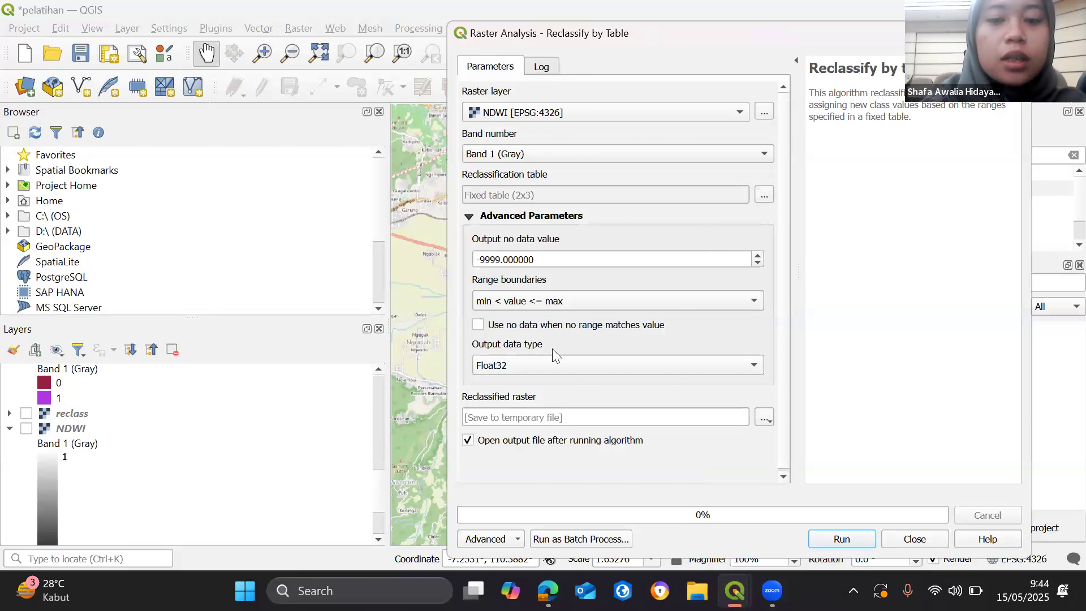
# - Open the save-to-file option for the reclassified raster, cancel it, and close Reclassify by Table without running it
pyautogui.scroll(-1, 729, 417)
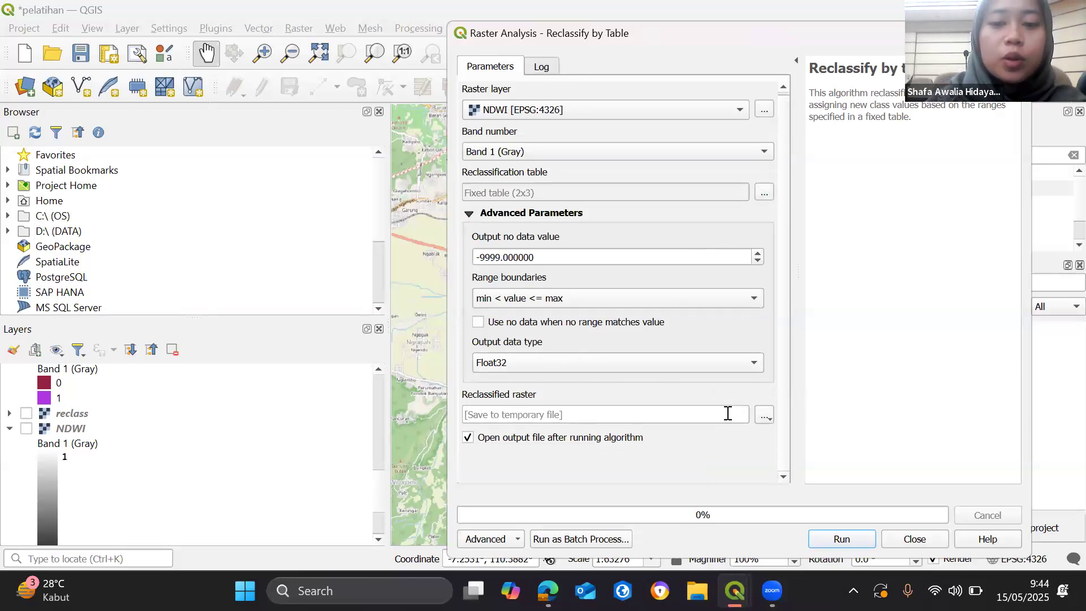
pyautogui.click(763, 415)
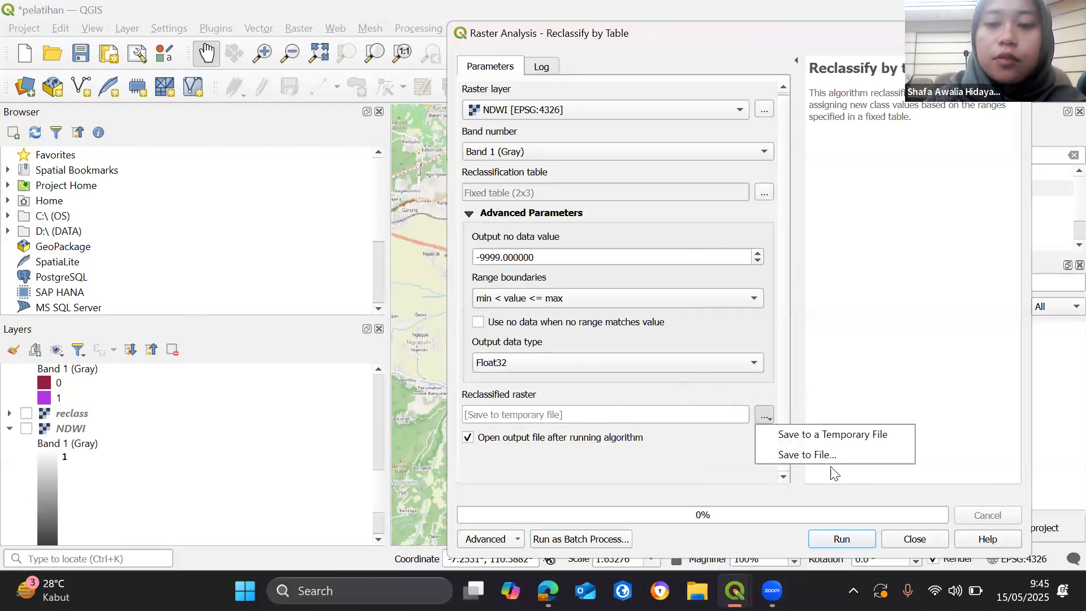
pyautogui.click(808, 457)
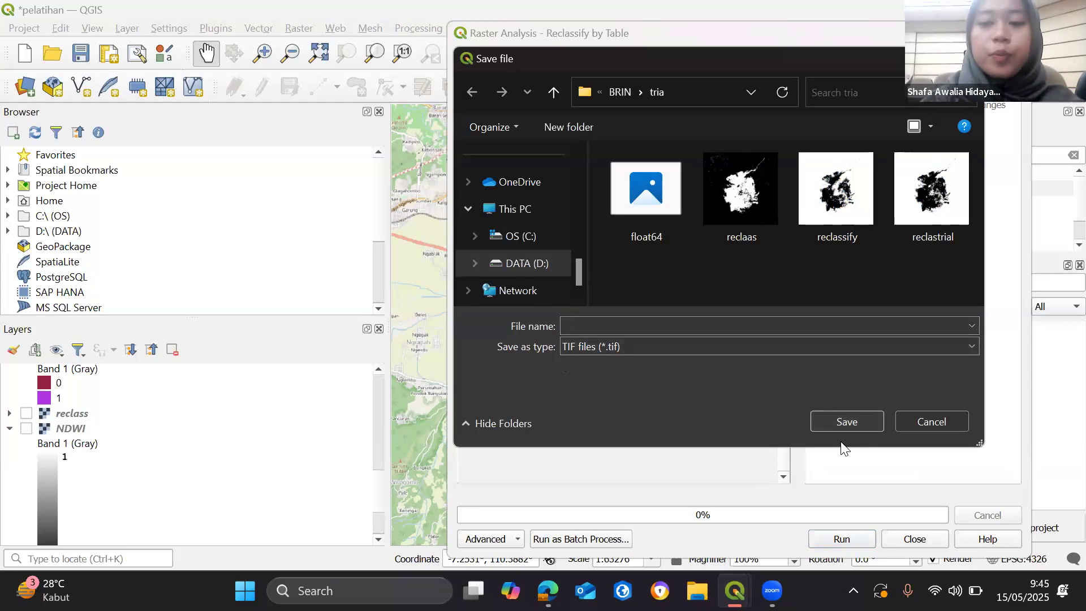
pyautogui.click(933, 424)
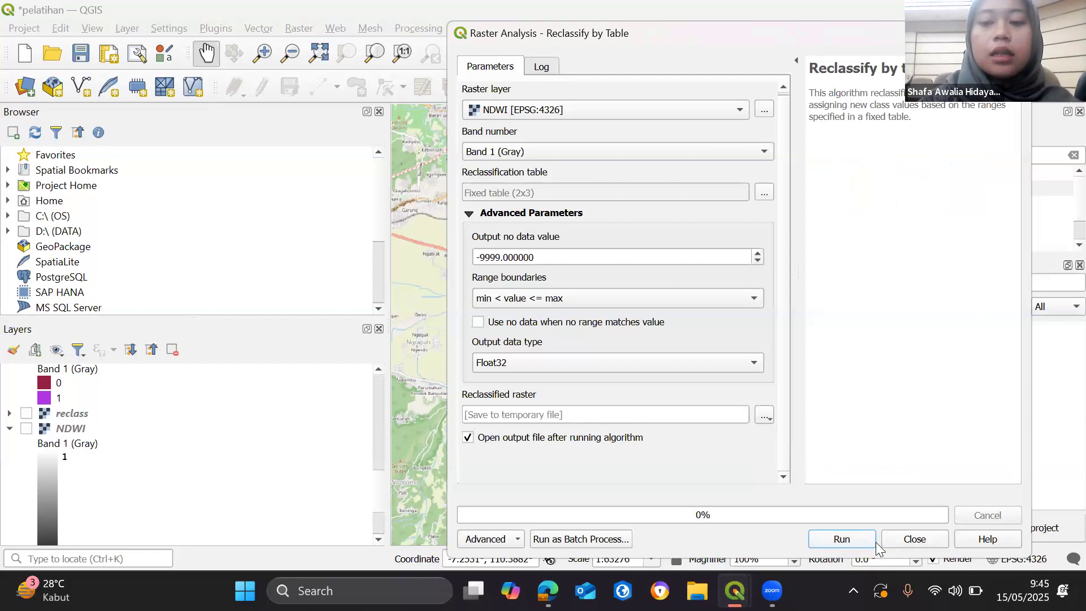
pyautogui.click(914, 538)
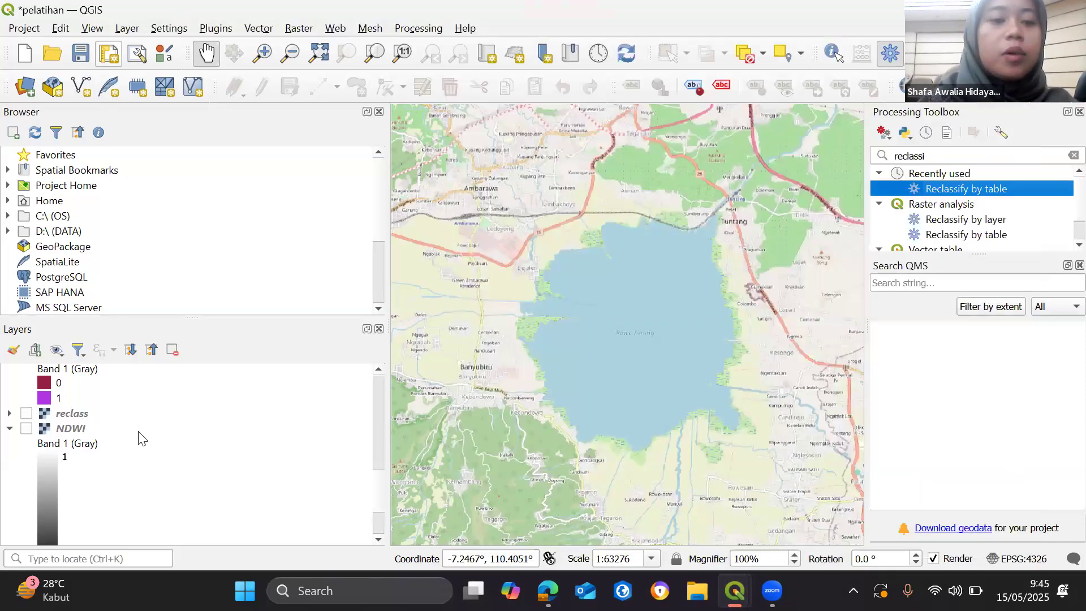
# - Show the existing float64 reclassified layer on the map
pyautogui.scroll(5, 50, 437)
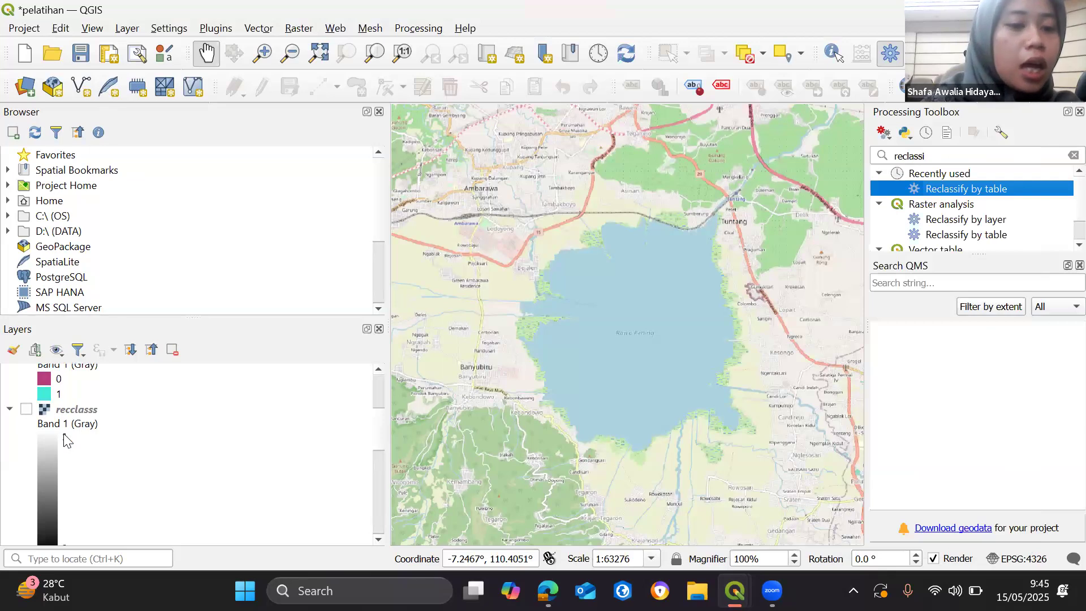
pyautogui.scroll(3, 56, 438)
pyautogui.click(26, 372)
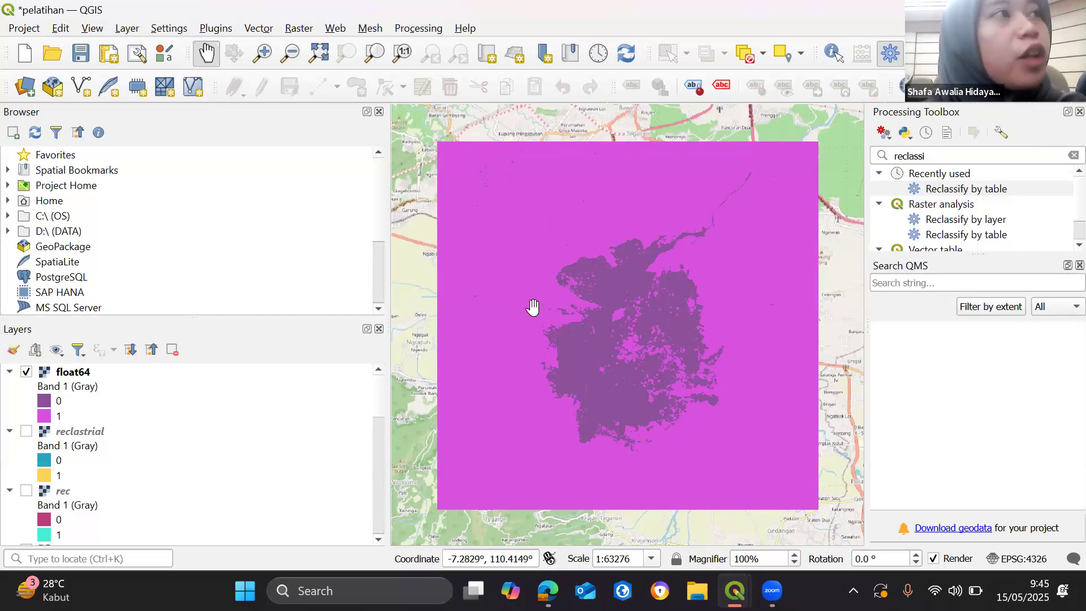
# - Examine the raster histogram in the float64 layer's properties and close the properties
pyautogui.click(55, 373)
pyautogui.rightClick(55, 376)
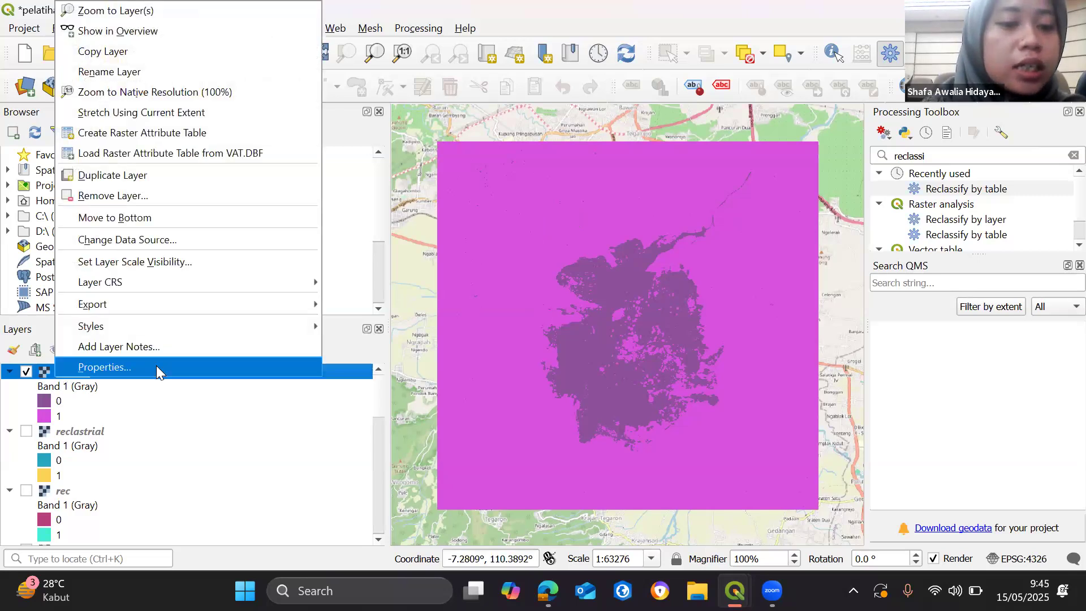
pyautogui.click(156, 367)
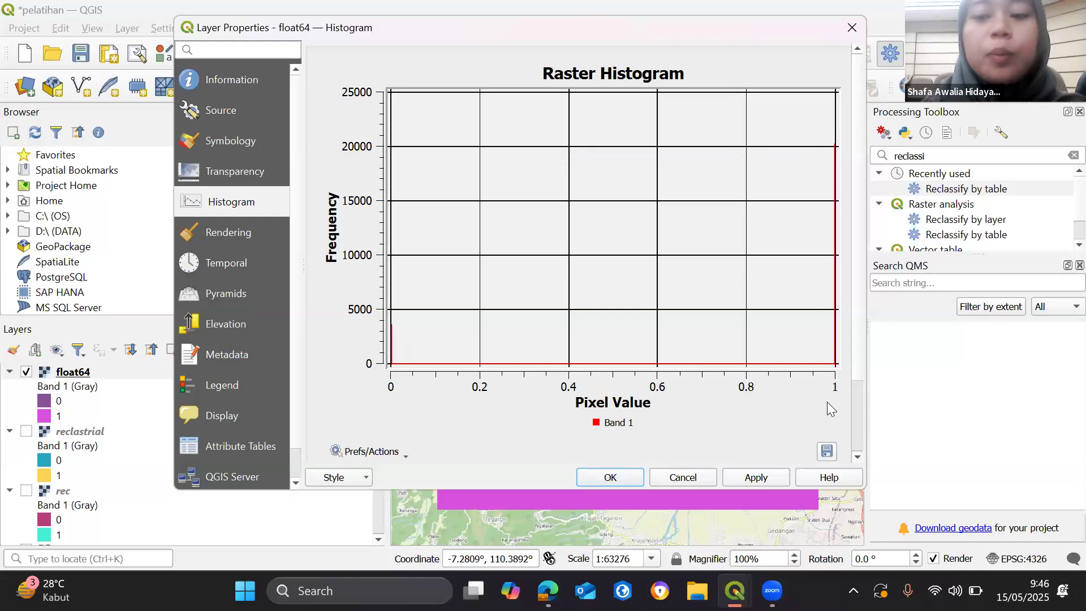
pyautogui.click(616, 476)
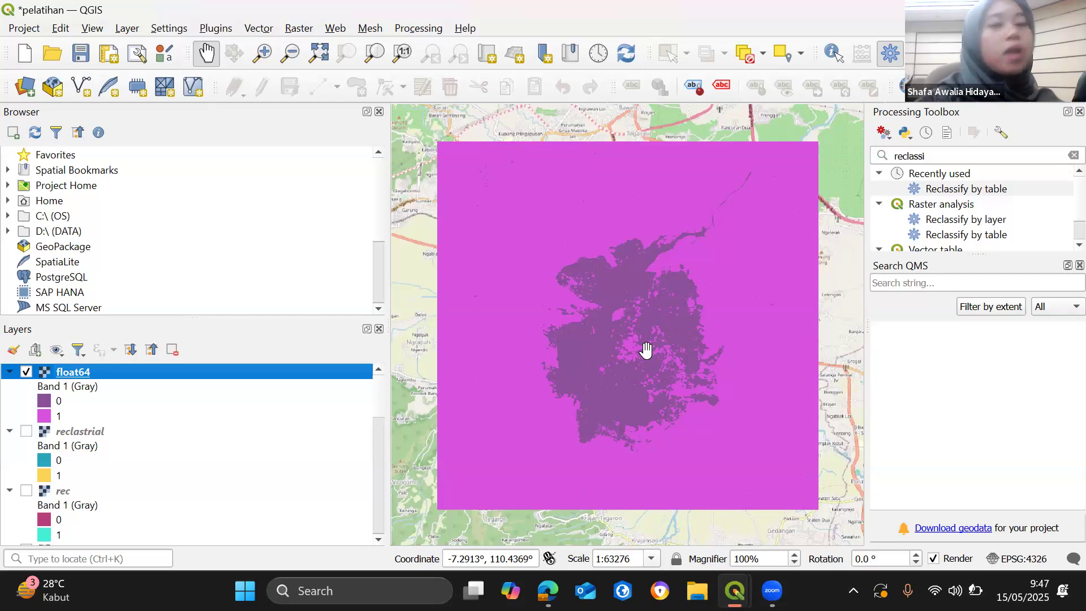
# - Switch to the Google Slides presentation and view slide 10 on multiplying reclassified maps to obtain the floodplain area
pyautogui.moveTo(544, 588)
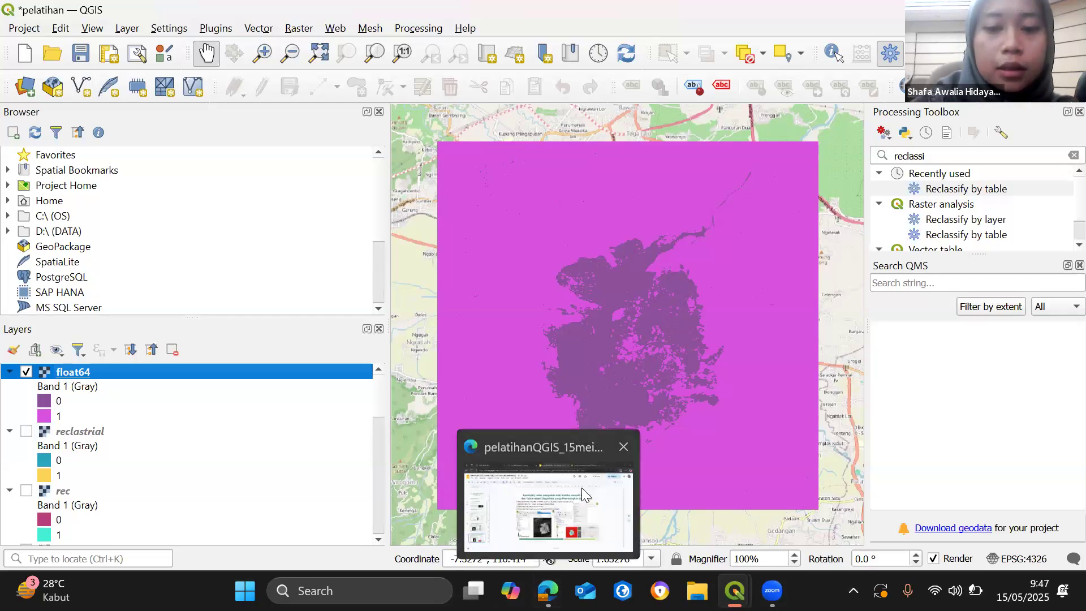
pyautogui.click(636, 478)
pyautogui.scroll(-5, 102, 402)
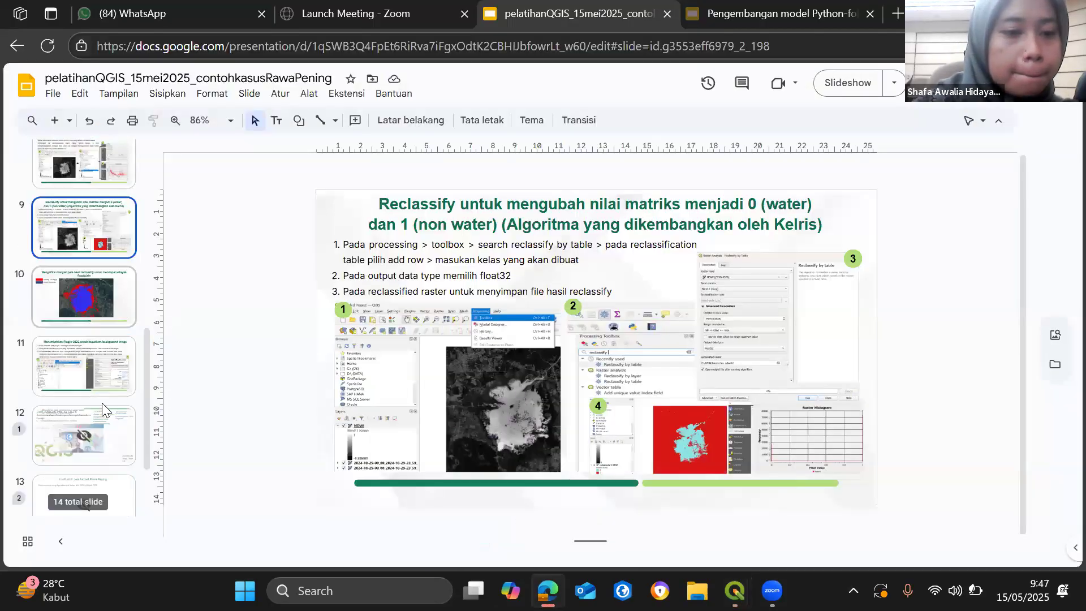
pyautogui.click(108, 304)
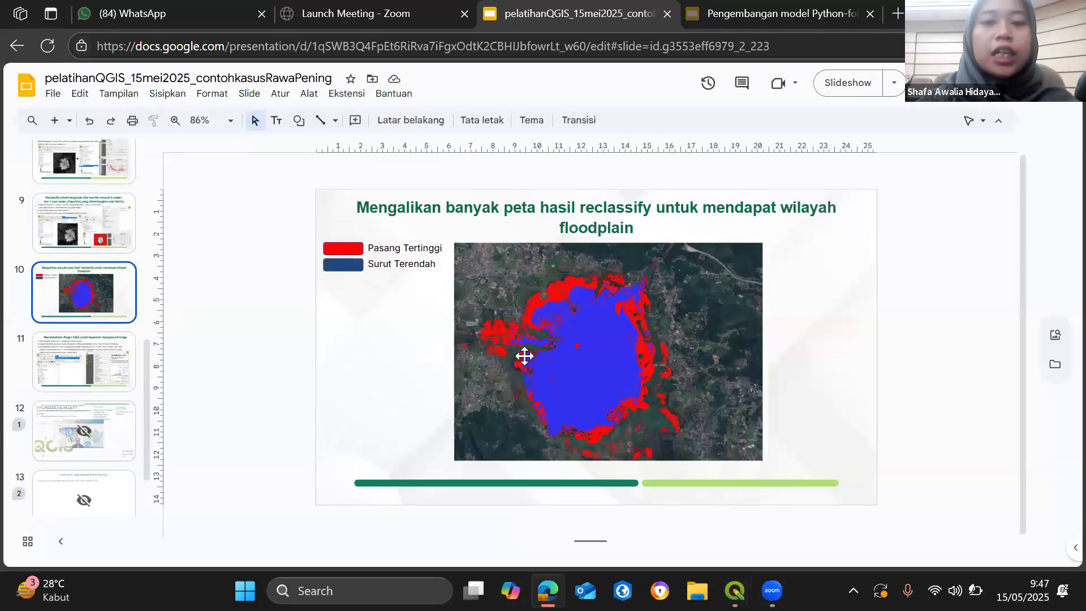
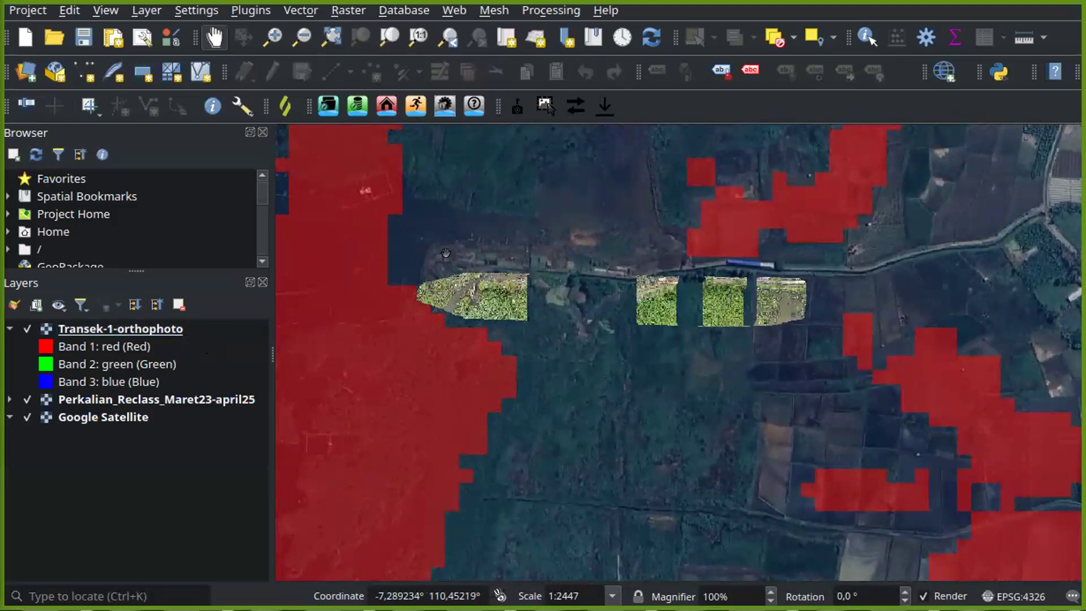
# - Add the Transek-1-orthophoto raster to the project again and hide the older copy below it
pyautogui.scroll(-1, 446, 253)
pyautogui.moveTo(446, 253); pyautogui.dragTo(481, 267)
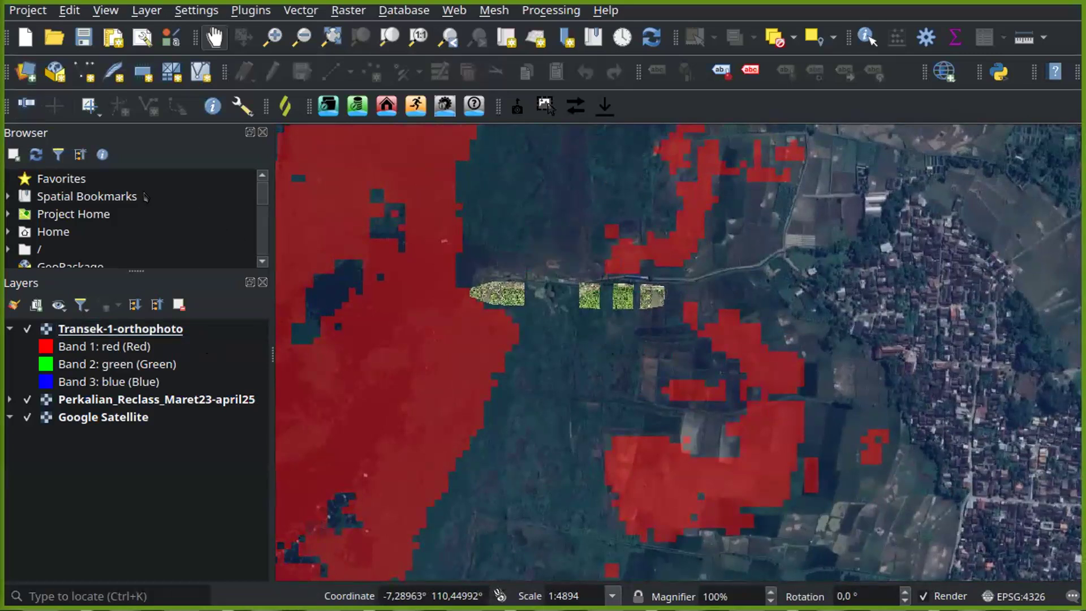
pyautogui.click(24, 79)
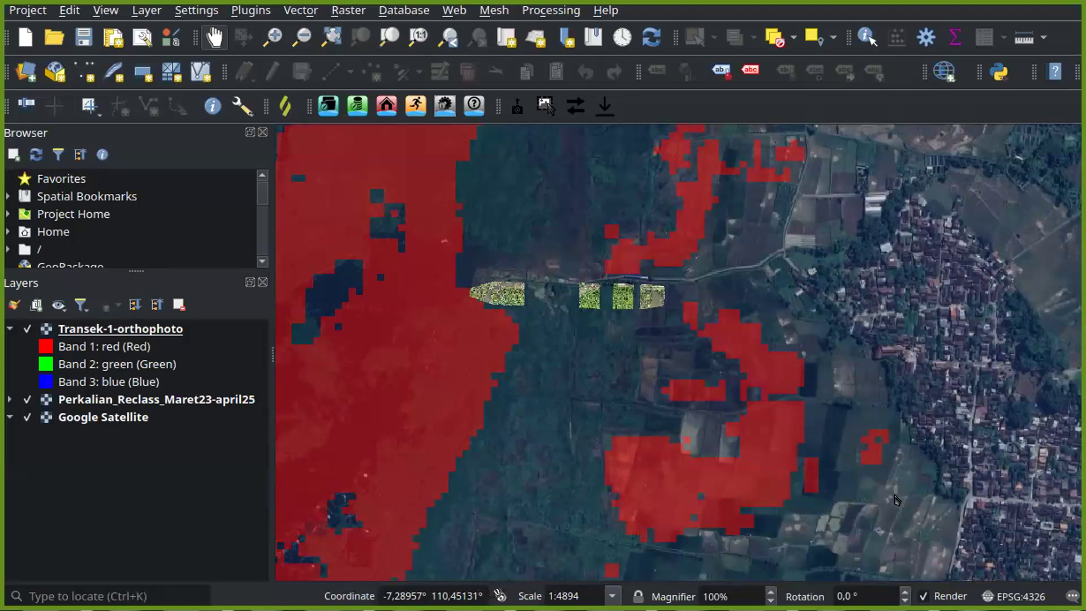
pyautogui.click(951, 576)
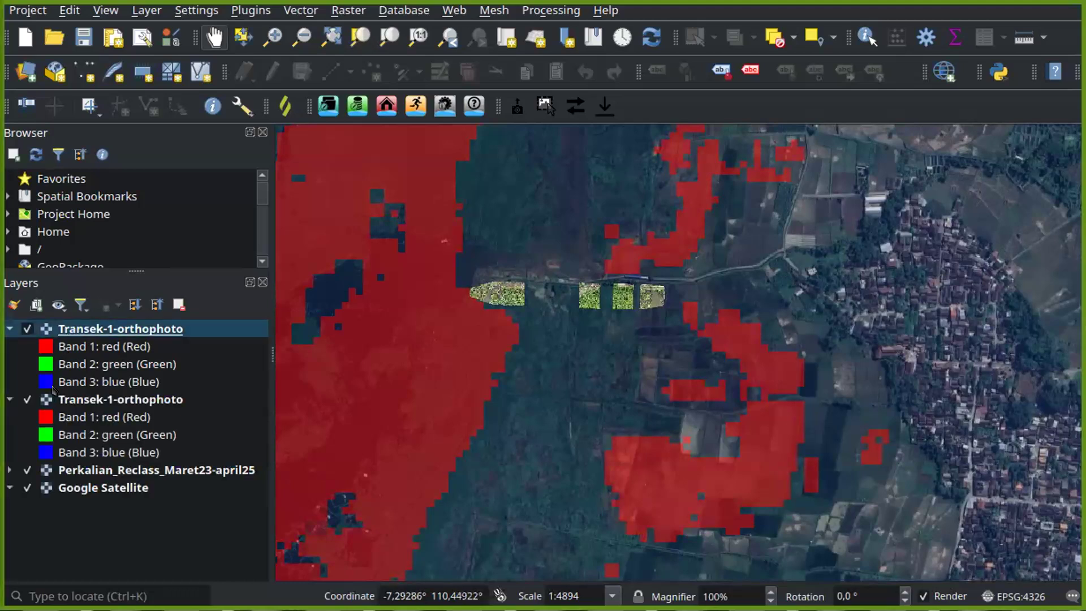
pyautogui.click(24, 399)
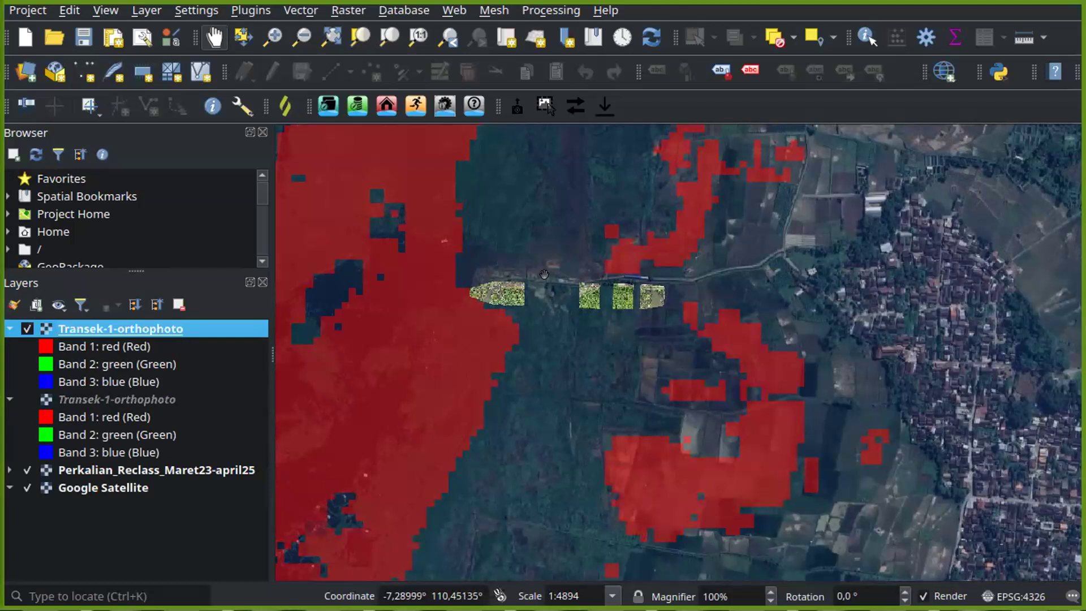
# - Examine the westernmost Transek-1-orthophoto segment in close-up, including its vegetation, boats and water channel
pyautogui.scroll(1, 517, 277)
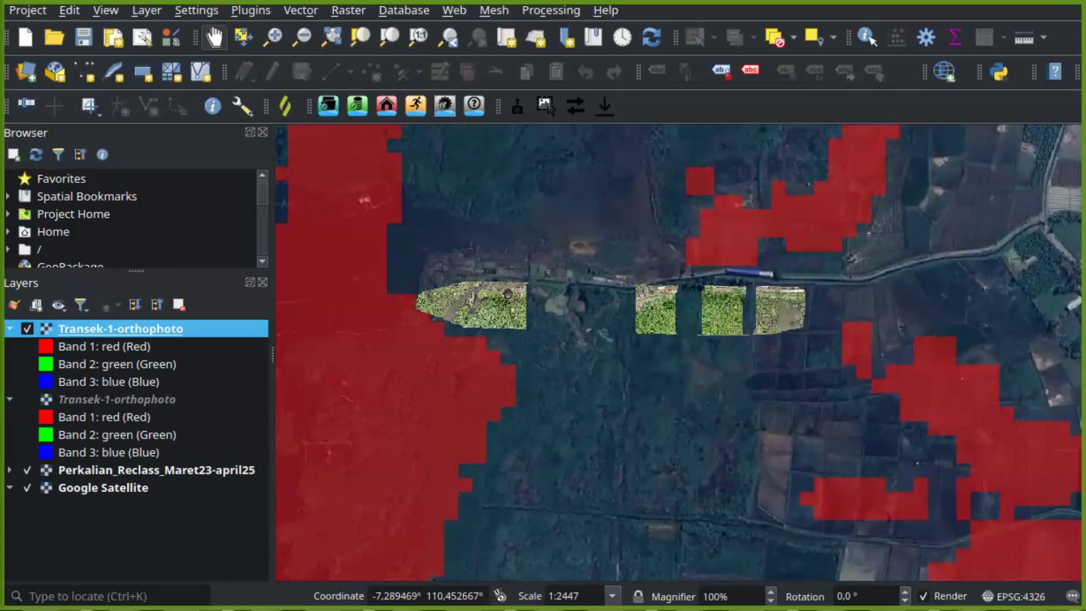
pyautogui.scroll(1, 508, 293)
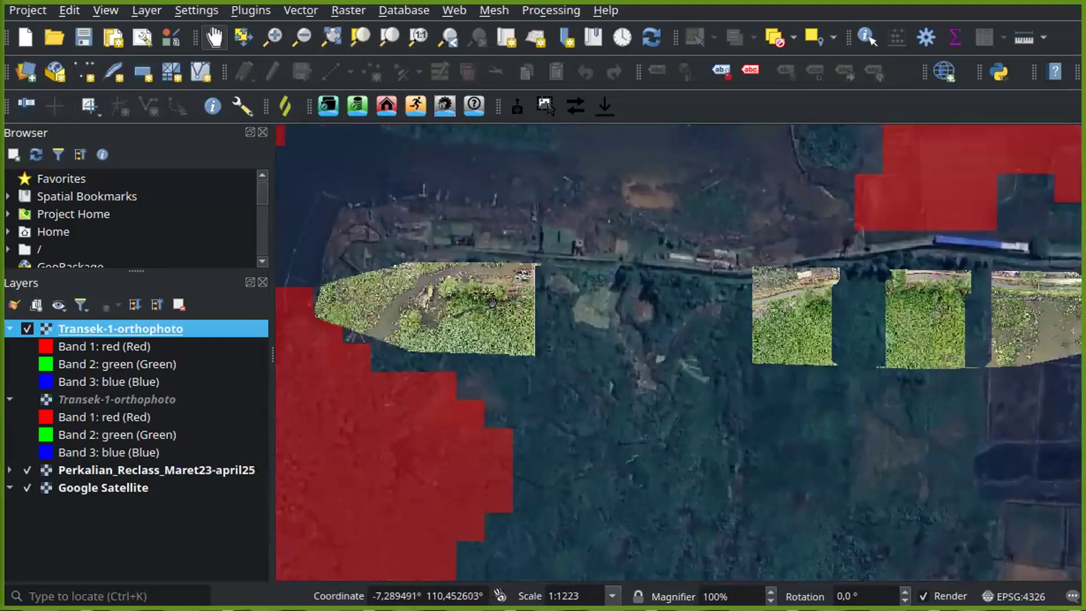
pyautogui.scroll(1, 491, 301)
pyautogui.scroll(1, 491, 300)
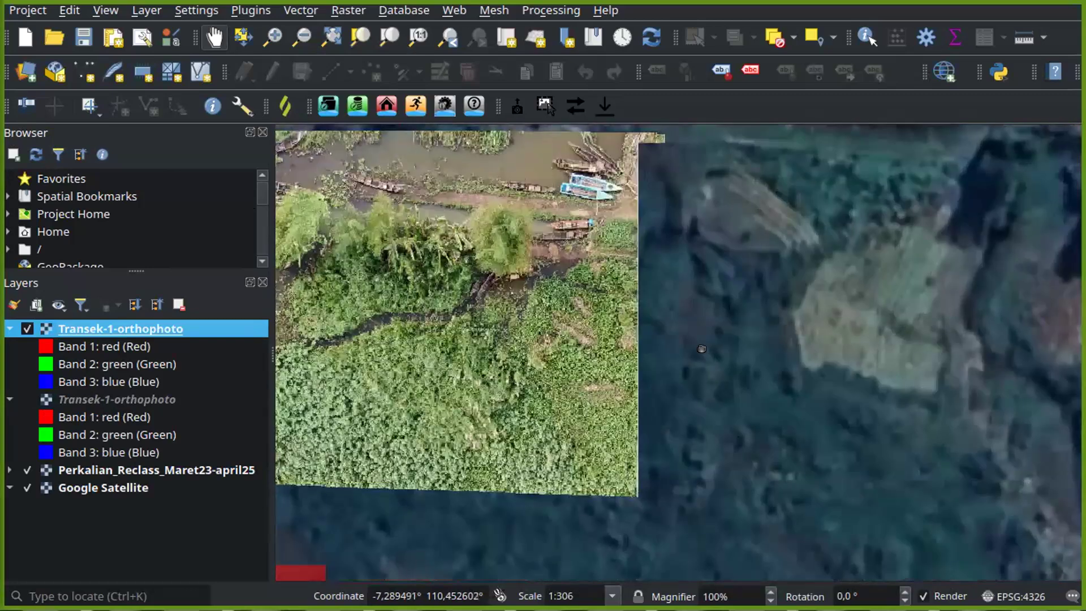
pyautogui.moveTo(676, 321); pyautogui.dragTo(894, 368)
pyautogui.moveTo(803, 337); pyautogui.dragTo(861, 325)
pyautogui.moveTo(700, 319); pyautogui.dragTo(826, 337)
pyautogui.moveTo(544, 305); pyautogui.dragTo(644, 319)
pyautogui.scroll(-1, 644, 320)
pyautogui.moveTo(527, 281); pyautogui.dragTo(488, 309)
pyautogui.scroll(-1, 491, 263)
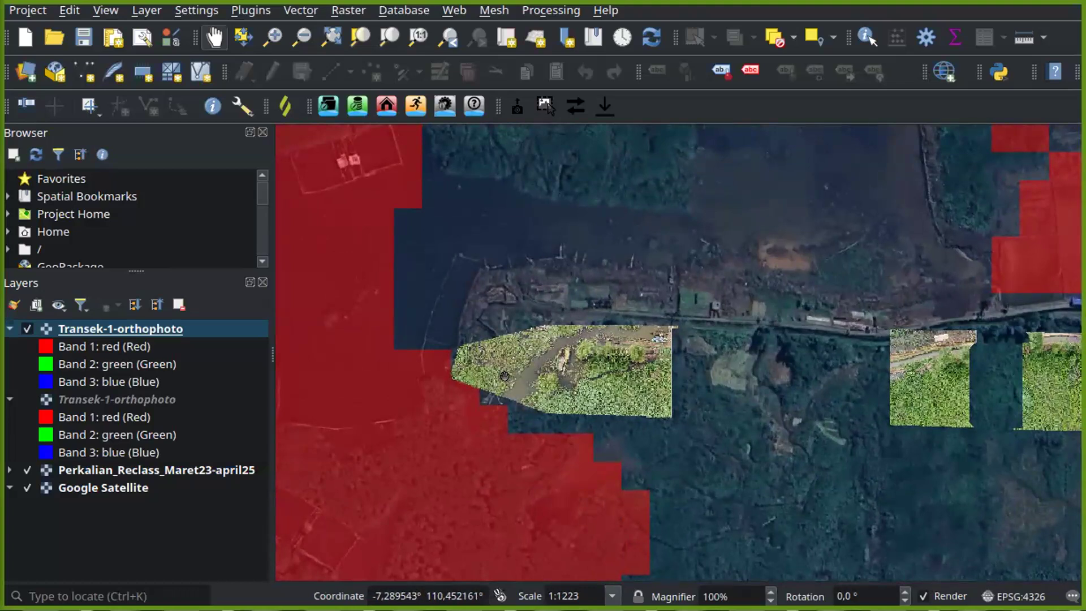
# - Examine the three eastern orthophoto segments against the surrounding Perkalian_Reclass_Maret23-april25 areas, both in close-up and in overview
pyautogui.moveTo(719, 377); pyautogui.dragTo(543, 354)
pyautogui.moveTo(840, 334); pyautogui.dragTo(727, 337)
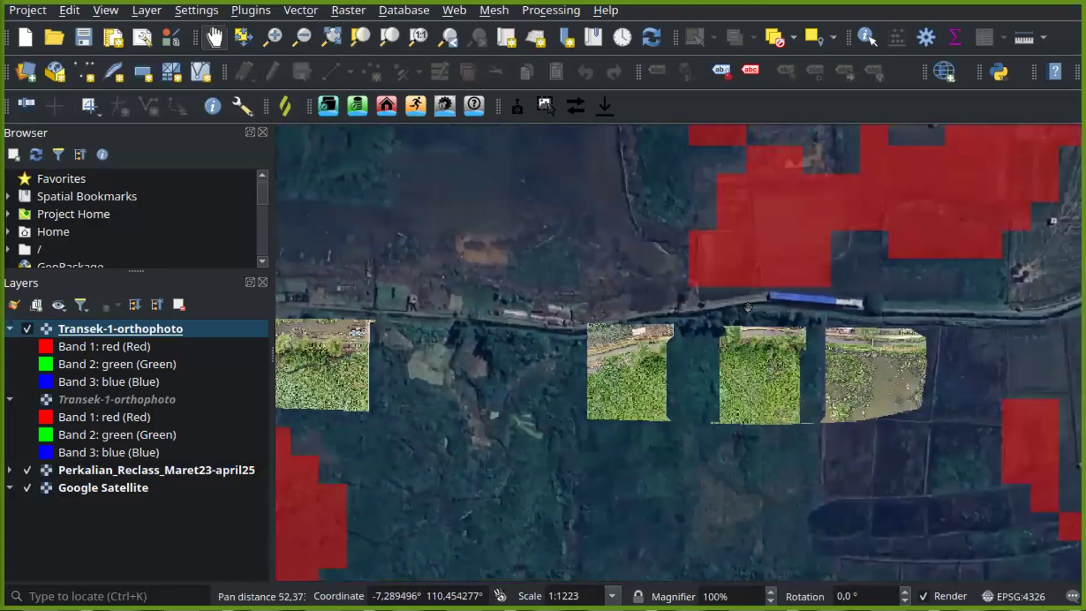
pyautogui.scroll(-1, 657, 348)
pyautogui.scroll(-1, 657, 349)
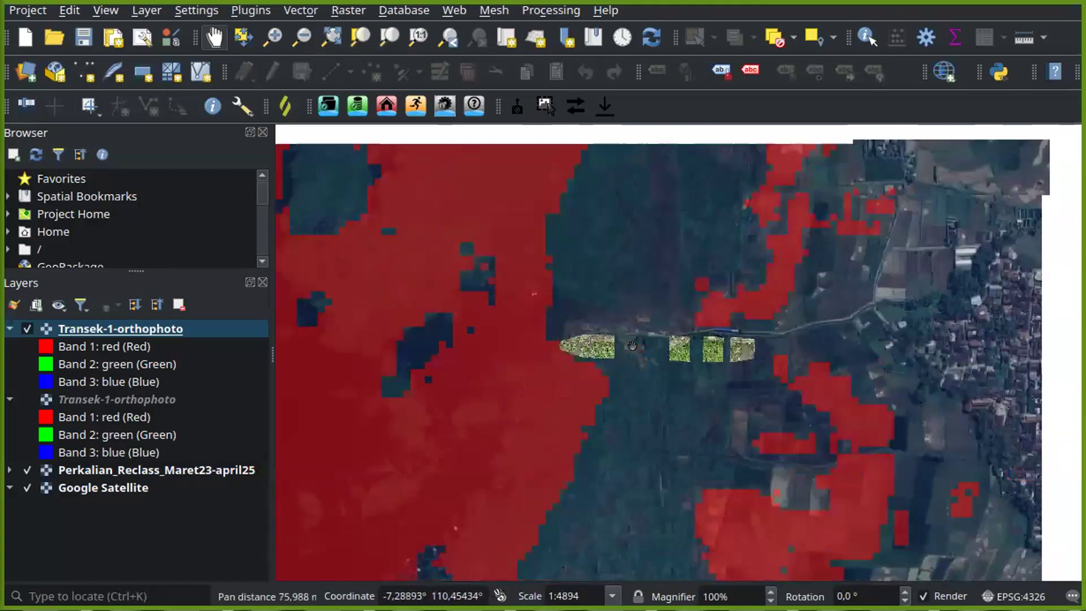
pyautogui.moveTo(724, 283); pyautogui.dragTo(605, 343)
pyautogui.scroll(-1, 605, 344)
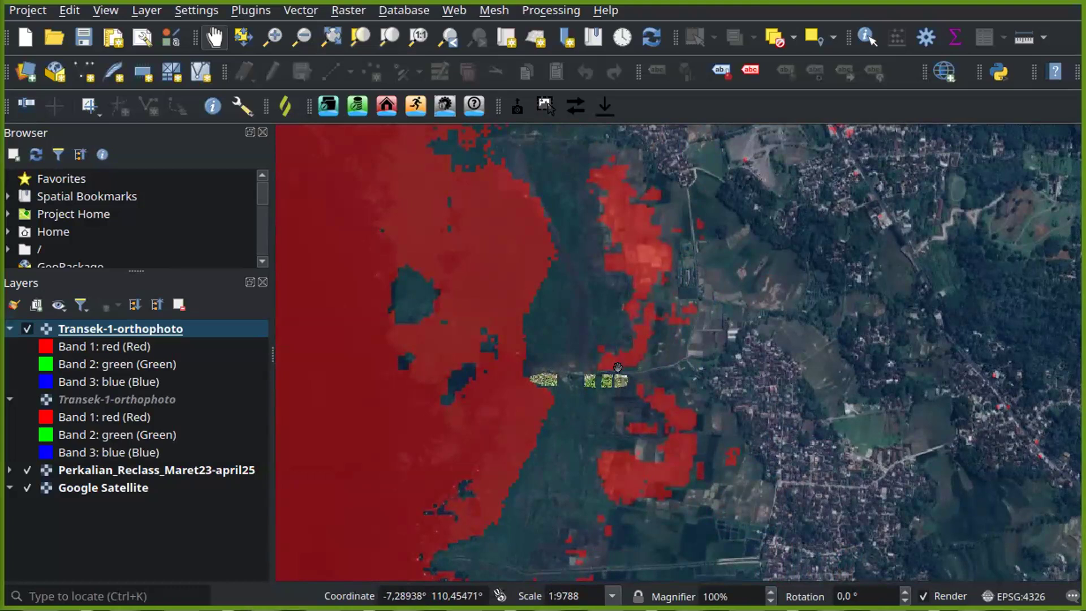
pyautogui.scroll(2, 618, 366)
pyautogui.scroll(1, 617, 367)
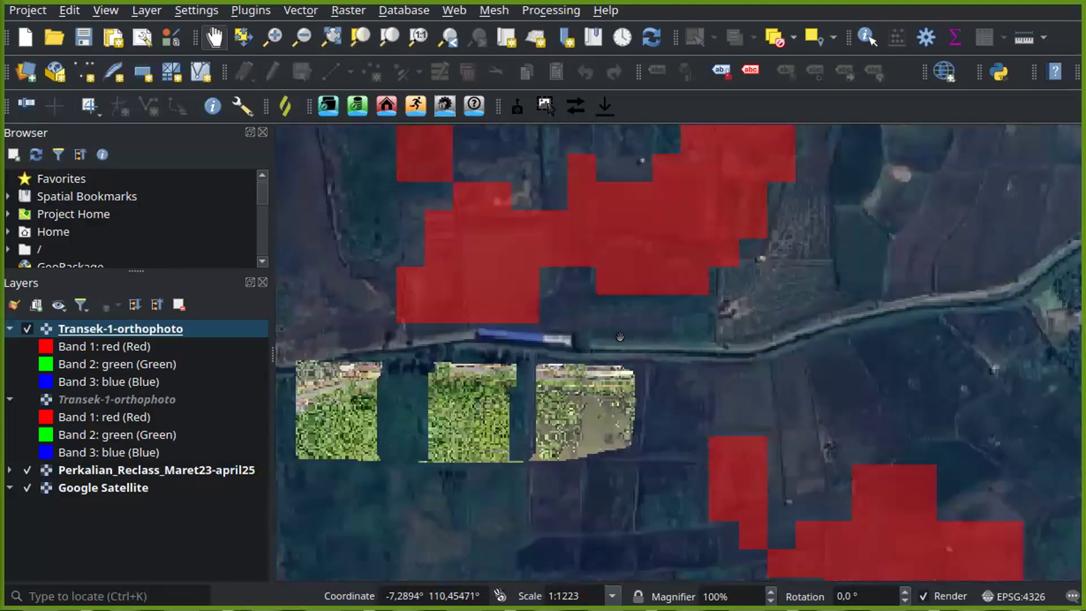
pyautogui.moveTo(619, 333); pyautogui.dragTo(674, 292)
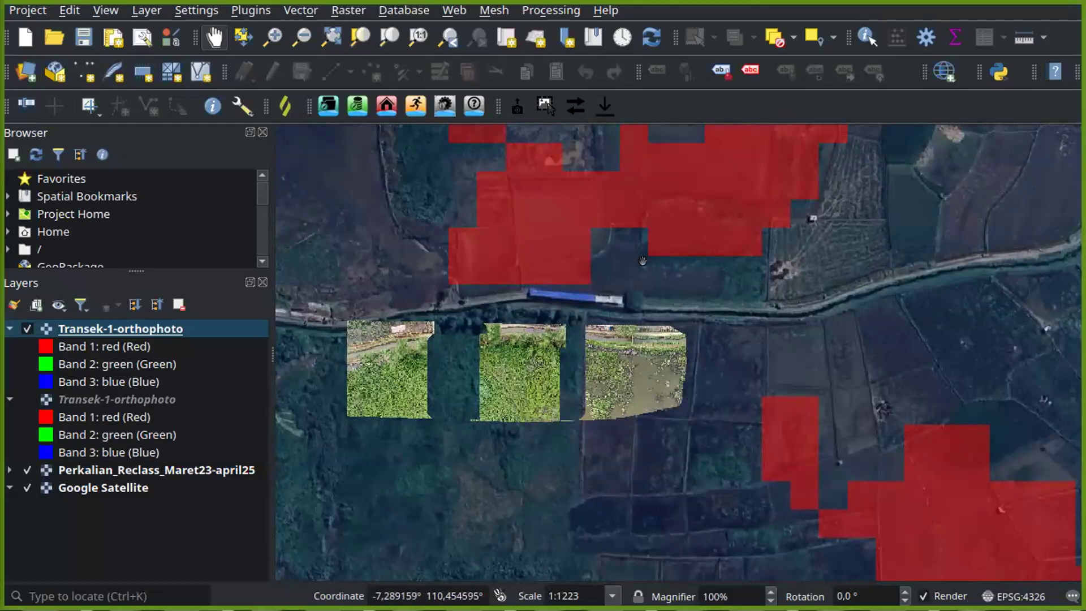
pyautogui.moveTo(566, 387); pyautogui.dragTo(606, 365)
pyautogui.moveTo(707, 360); pyautogui.dragTo(642, 378)
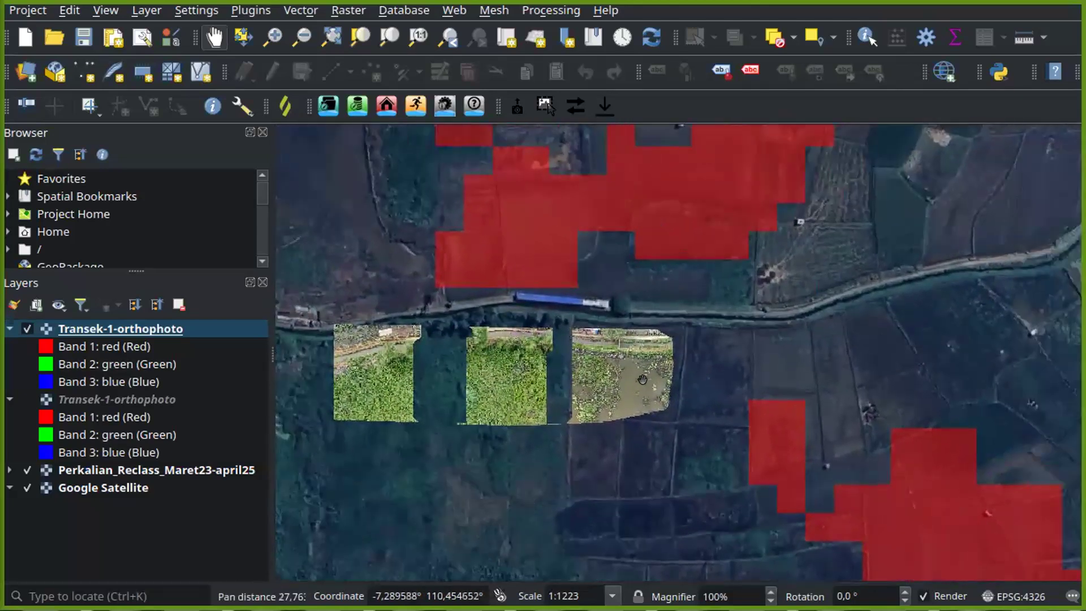
pyautogui.scroll(-1, 641, 379)
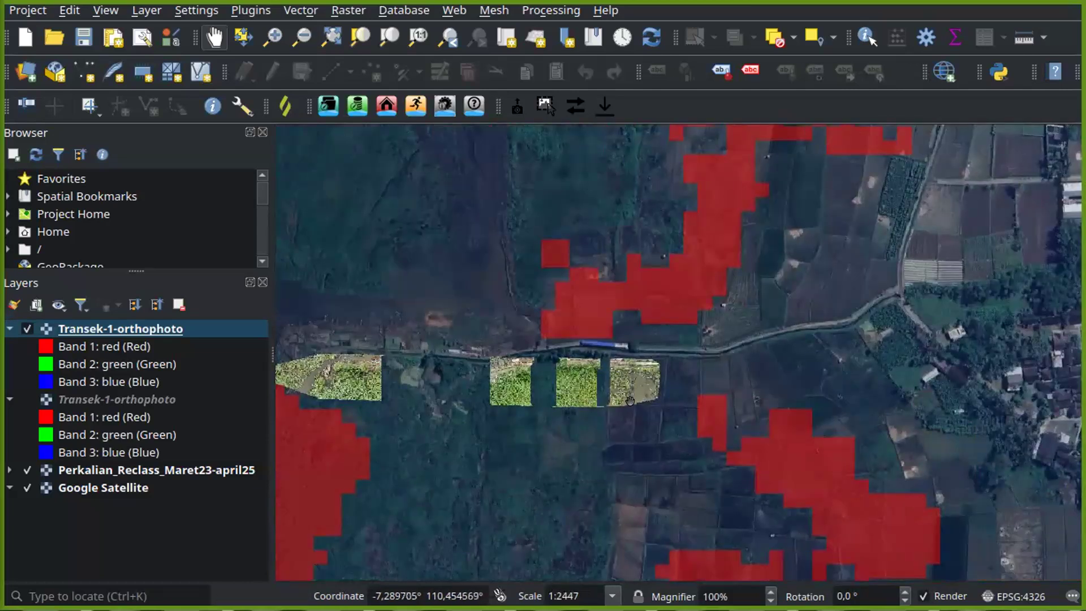
pyautogui.scroll(-1, 630, 402)
pyautogui.moveTo(683, 421); pyautogui.dragTo(675, 365)
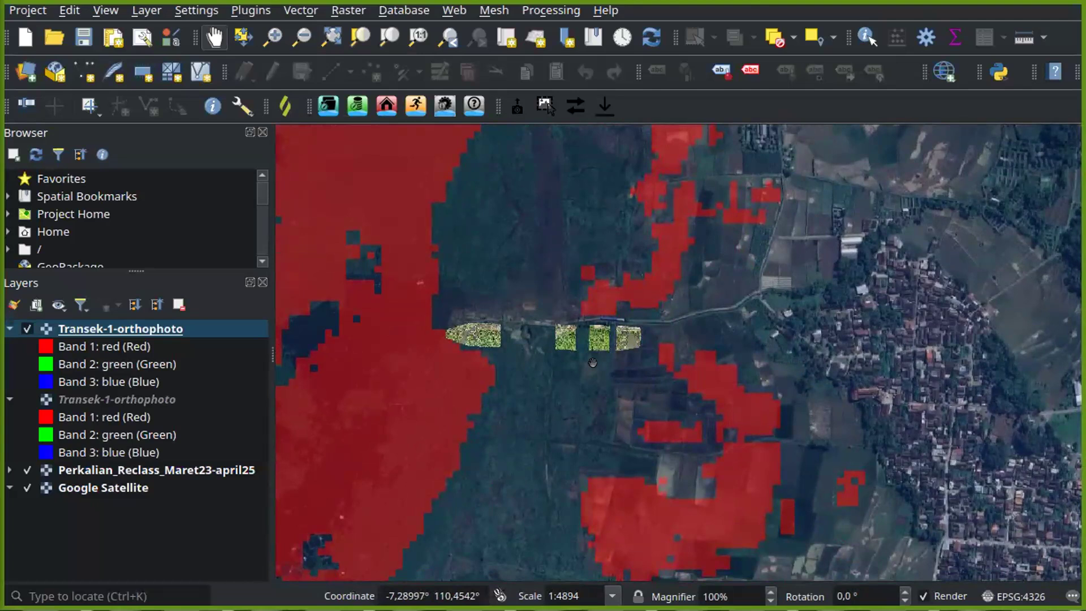
pyautogui.scroll(1, 619, 343)
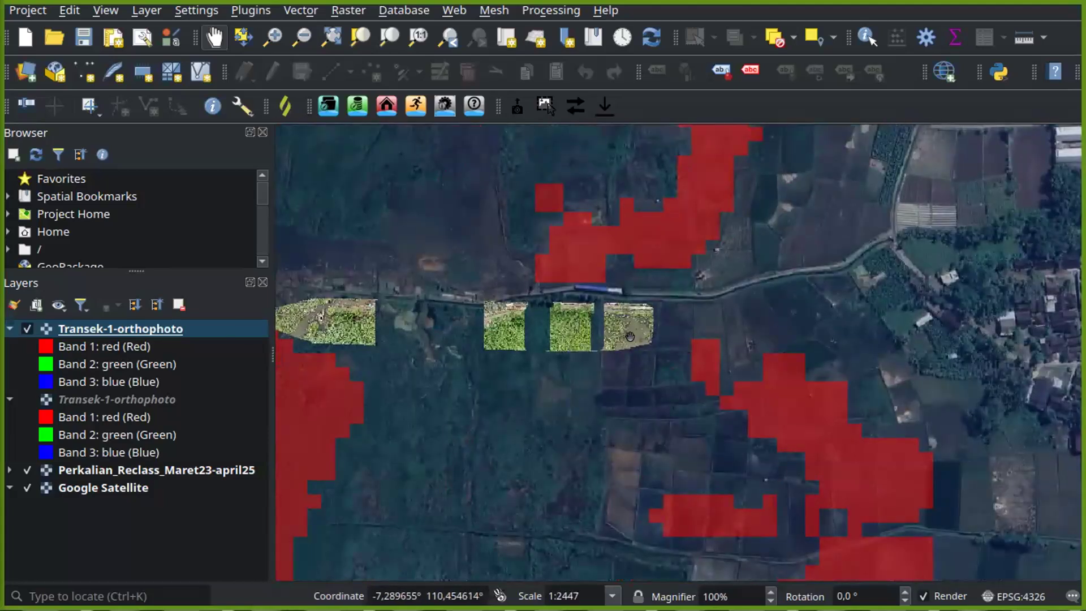
pyautogui.scroll(1, 627, 337)
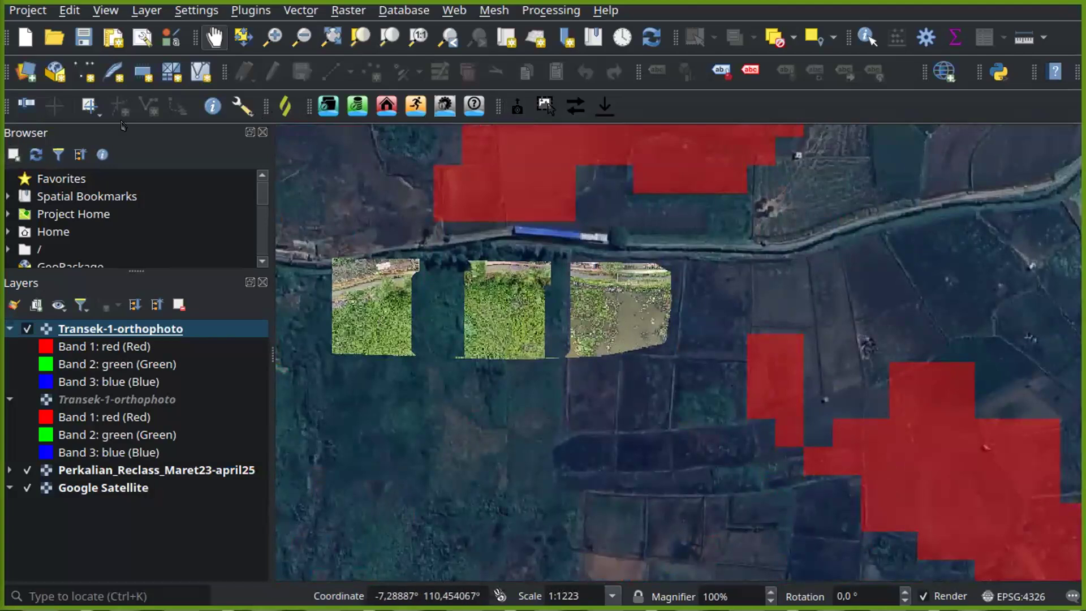
pyautogui.moveTo(107, 2)
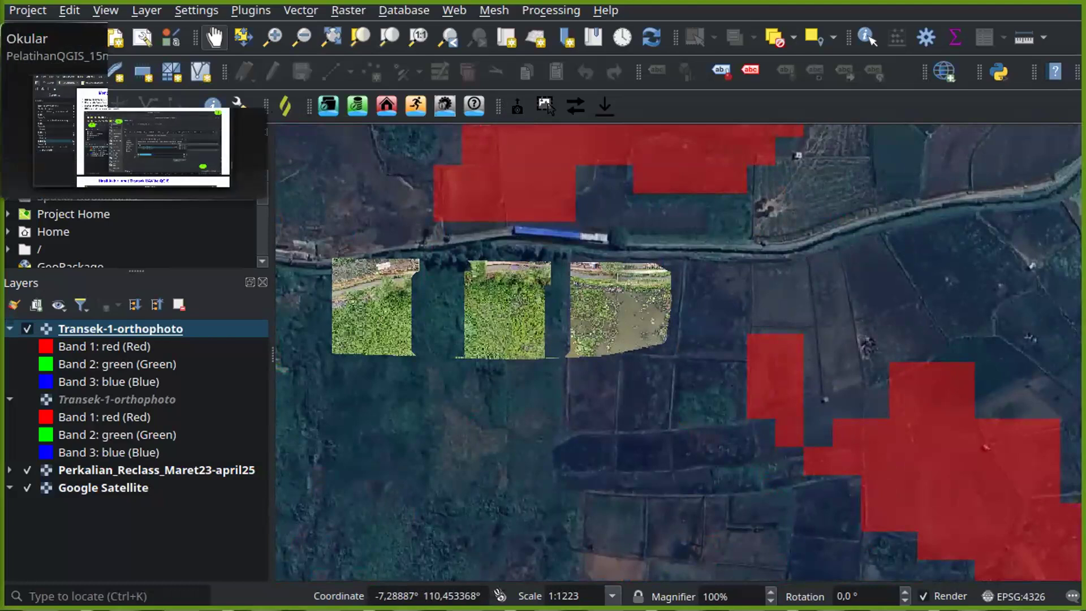